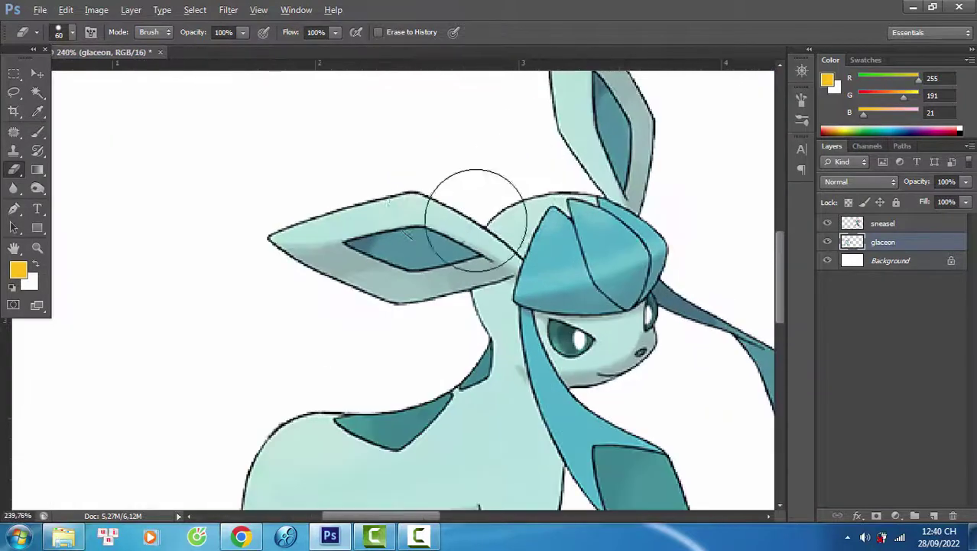
Step: Reduce the eraser size and erase the base of Glaceon's upright ear where it meets the head
key("bracketleft")
key("bracketleft")
key("bracketleft")
key("bracketleft")
key("bracketleft")
scroll(639, 188, "up", 6)
mouse_move(591, 173)
left_mouse_down()
mouse_move(635, 192)
mouse_move(616, 198)
left_mouse_up()
scroll(611, 199, "down", 7)
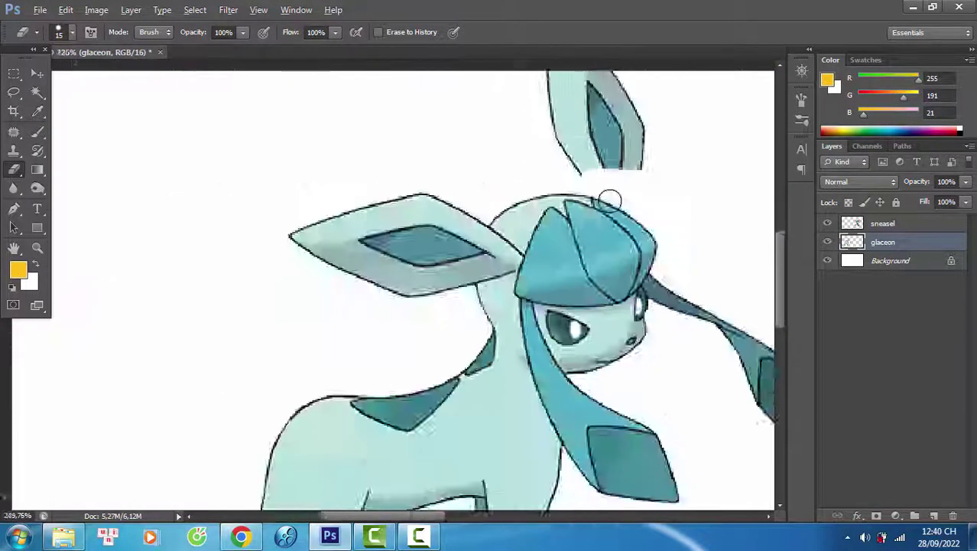
Step: Erase Glaceon's large side ear from the head outline outwards, enlarging the eraser to 30 for the main area
scroll(483, 226, "up", 9)
mouse_move(508, 186)
left_mouse_down()
mouse_move(485, 207)
mouse_move(459, 330)
left_mouse_up()
scroll(459, 328, "down", 6)
key("bracketright")
key("bracketright")
key("bracketright")
mouse_move(458, 247)
left_mouse_down()
mouse_move(393, 216)
mouse_move(252, 268)
left_mouse_up()
Step: Erase the remaining part of Glaceon's upright ear above the head
left_click_drag(550, 219, 363, 325)
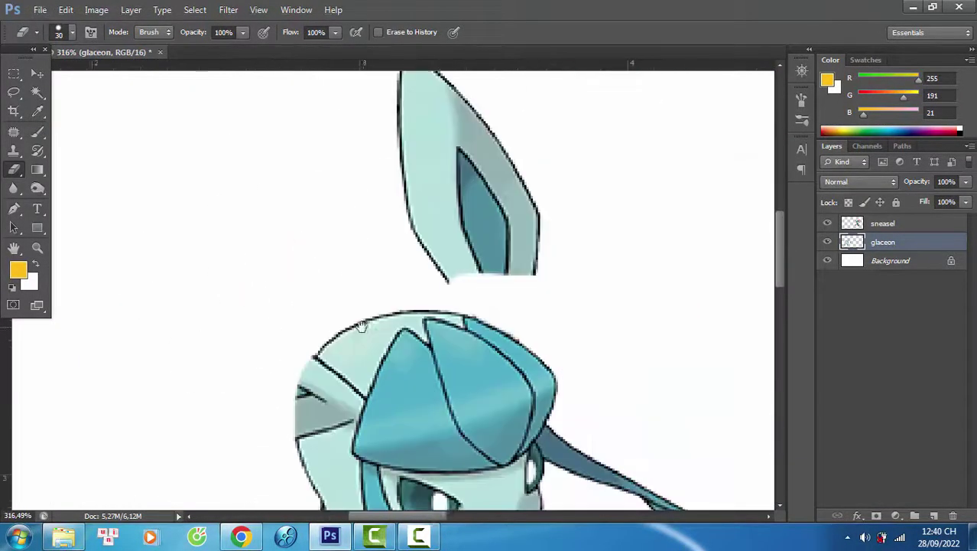
left_click_drag(443, 264, 541, 120)
scroll(279, 189, "down", 4)
Step: Lasso Sneasel's red feather ear on the sneasel layer and copy it to a new layer
key("alt+bracketright")
key("l")
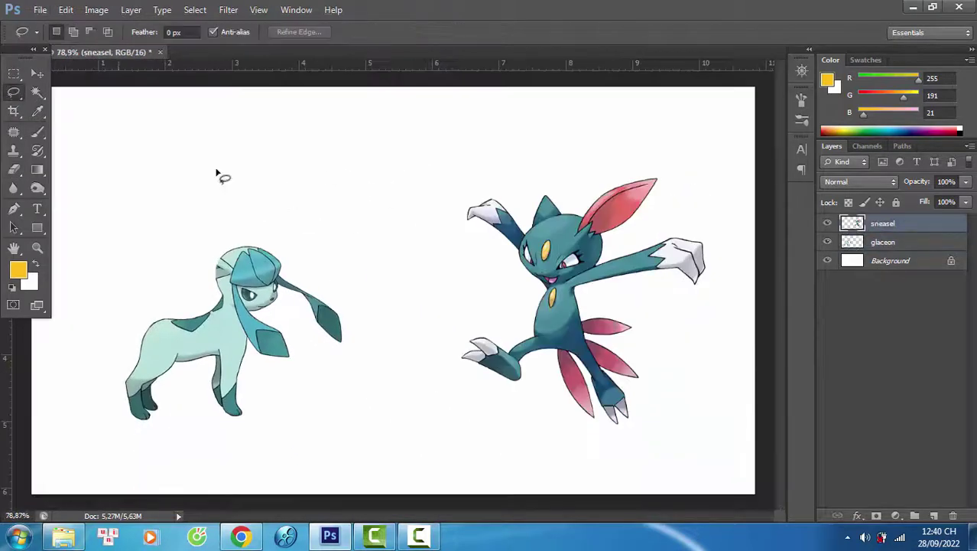
scroll(570, 153, "up", 3)
left_click_drag(558, 264, 559, 163)
key("ctrl+j")
Step: Move the copied red ear to the side of Glaceon's head, mirror it horizontally and rotate it to -19.44°
scroll(572, 153, "down", 3)
key("ctrl+t")
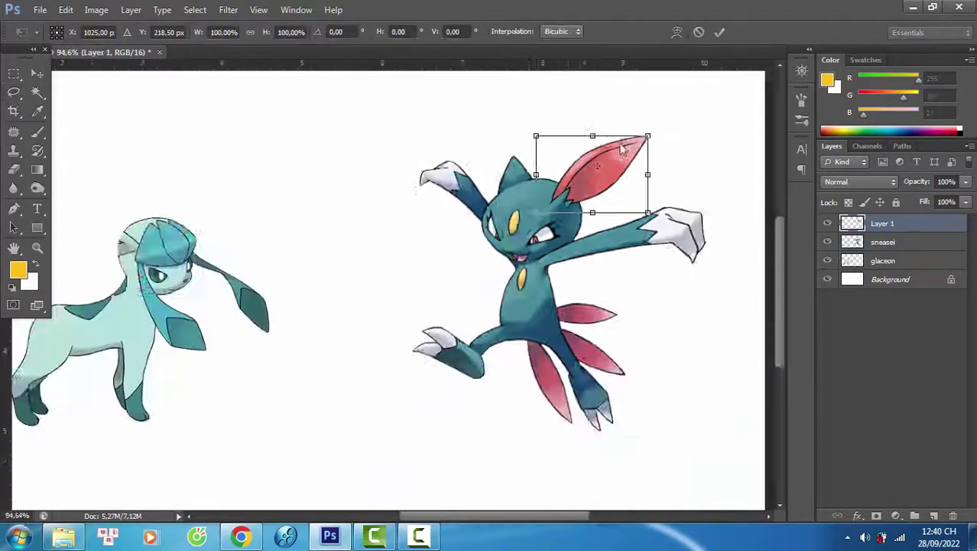
left_click_drag(621, 148, 171, 215)
mouse_move(611, 187)
left_mouse_down()
mouse_move(441, 115)
mouse_move(412, 146)
mouse_move(607, 230)
mouse_move(581, 286)
left_mouse_up()
right_click(528, 262)
left_click(571, 494)
scroll(524, 240, "up", 3)
left_click_drag(556, 206, 449, 256)
left_click_drag(551, 205, 525, 140)
left_click_drag(471, 275, 472, 286)
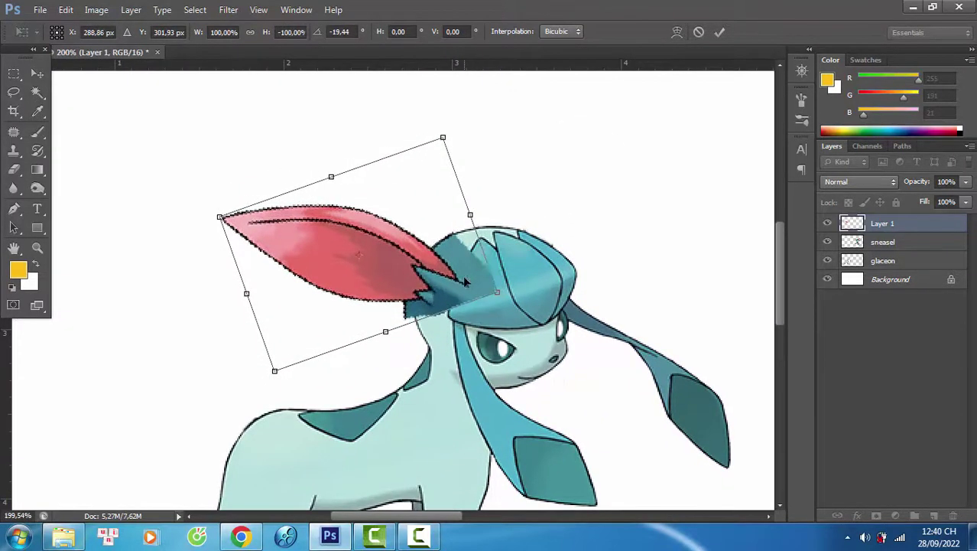
key("Return")
Step: Erase the excess teal base of the red ear where it overlaps Glaceon's hair and head
scroll(399, 263, "up", 3)
left_click(14, 171)
scroll(514, 163, "up", 1)
mouse_move(515, 164)
left_mouse_down()
mouse_move(508, 192)
mouse_move(561, 251)
mouse_move(615, 368)
mouse_move(637, 264)
left_mouse_up()
scroll(637, 264, "down", 1)
mouse_move(395, 385)
left_mouse_down()
mouse_move(422, 376)
mouse_move(411, 377)
mouse_move(448, 378)
mouse_move(408, 403)
mouse_move(562, 383)
left_mouse_up()
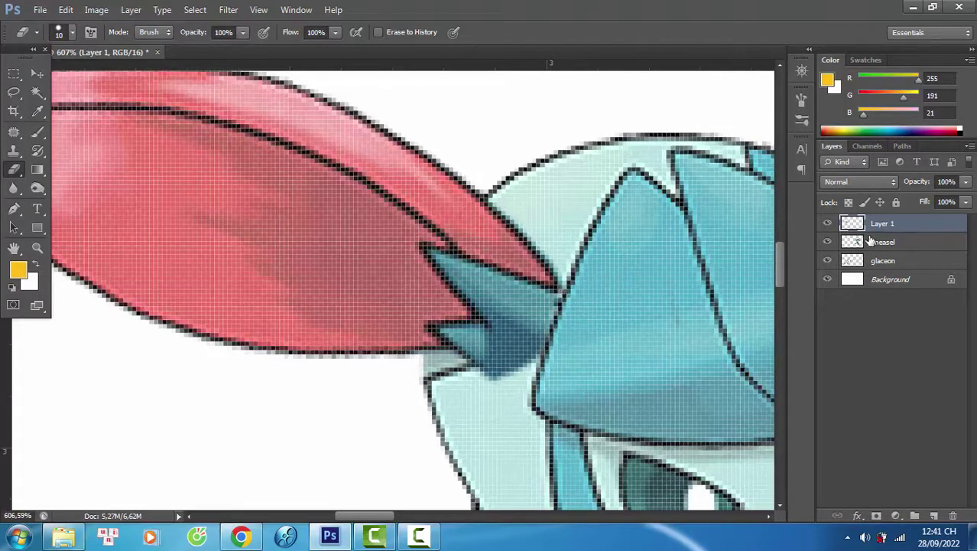
Step: On the glaceon layer, paint over the old ear remnant in the body's pale mint and redraw the black neck outline up to the red ear
left_click(871, 260)
scroll(500, 358, "up", 2)
left_click(19, 269)
left_click(432, 402)
left_click(970, 316)
left_click(38, 134)
scroll(405, 400, "down", 1)
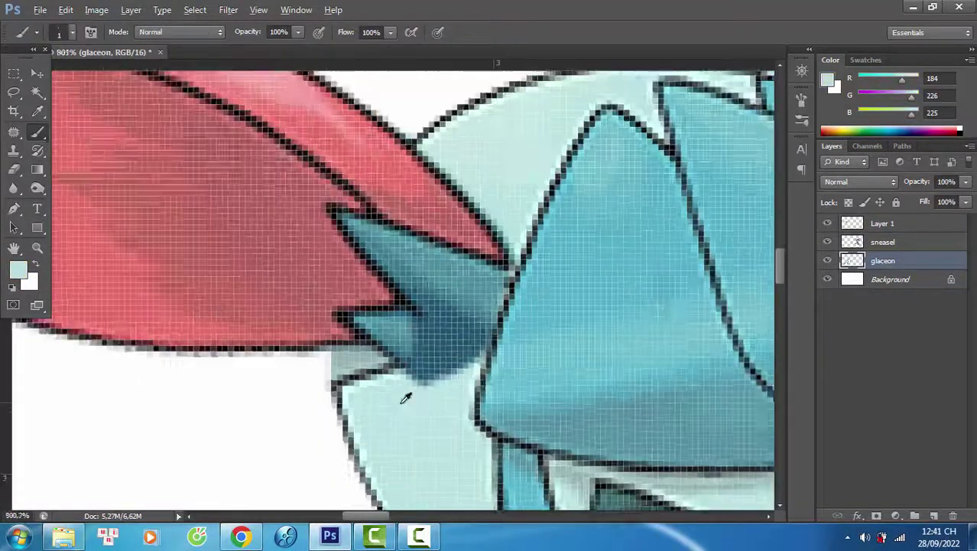
scroll(405, 398, "down", 1)
key("bracketright")
key("bracketright")
key("bracketright")
key("bracketright")
key("bracketright")
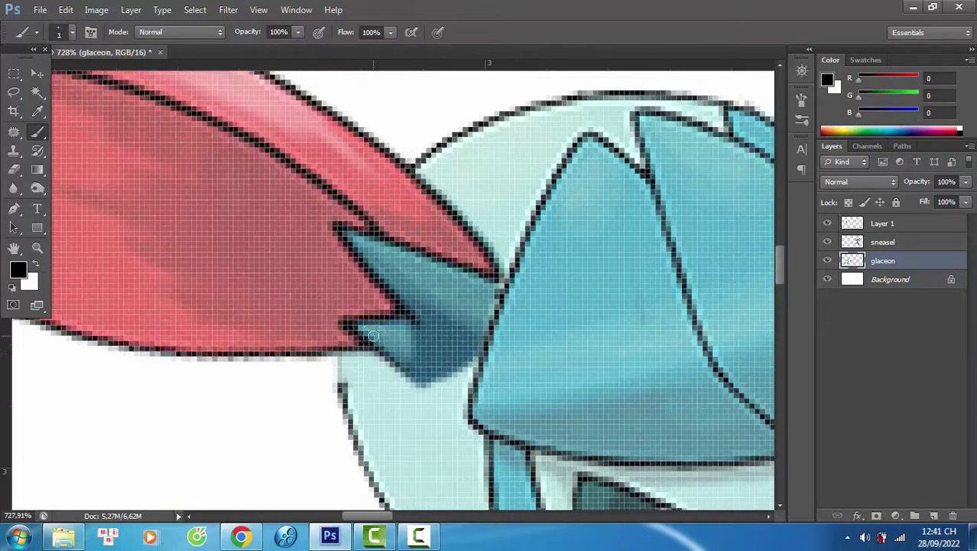
scroll(374, 335, "up", 2)
left_click_drag(331, 208, 420, 463)
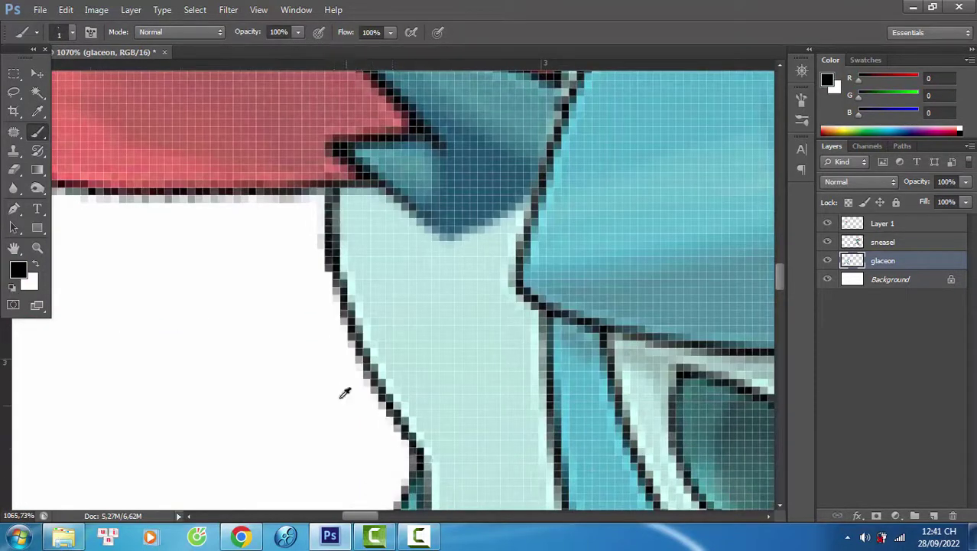
Step: Copy Sneasel's small pointed teal ear to its own layer, mirrored horizontally, and place it on top of Glaceon's head
scroll(344, 393, "down", 12)
left_click(882, 242)
left_click(14, 91)
scroll(566, 218, "up", 6)
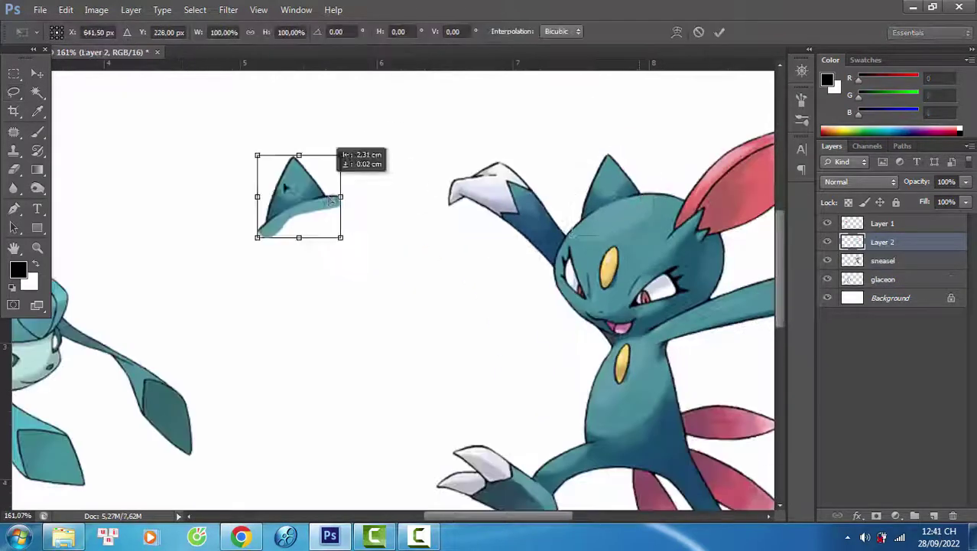
right_click(622, 183)
left_click(629, 414)
left_click_drag(502, 187, 380, 230)
key("Return")
Step: Move the small ear's layer below the glaceon layer and refit the ear behind the head, trimming its excess
left_click_drag(883, 246, 882, 287)
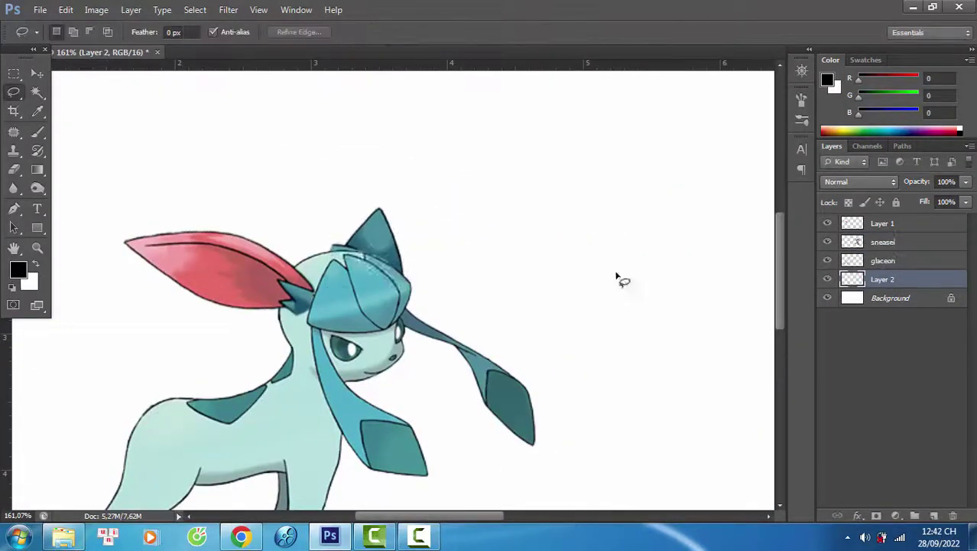
scroll(340, 247, "up", 3)
key("ctrl+t")
mouse_move(568, 201)
left_mouse_down()
mouse_move(565, 179)
mouse_move(565, 192)
left_mouse_up()
left_click_drag(406, 234, 398, 233)
key("Return")
key("e")
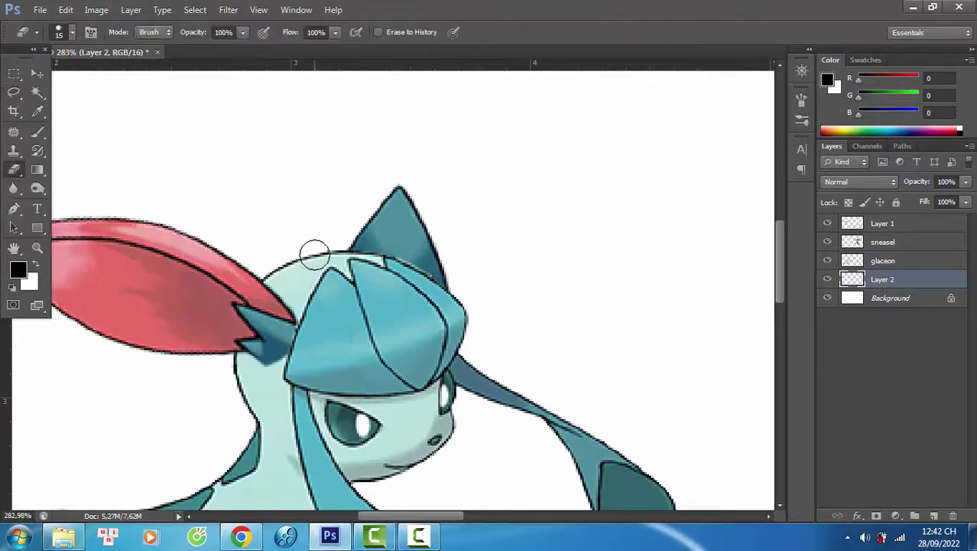
Step: Lasso Sneasel's lowest pink tail feather on the sneasel layer and copy it to a new layer
scroll(277, 230, "down", 7)
left_click(882, 242)
left_click(13, 93)
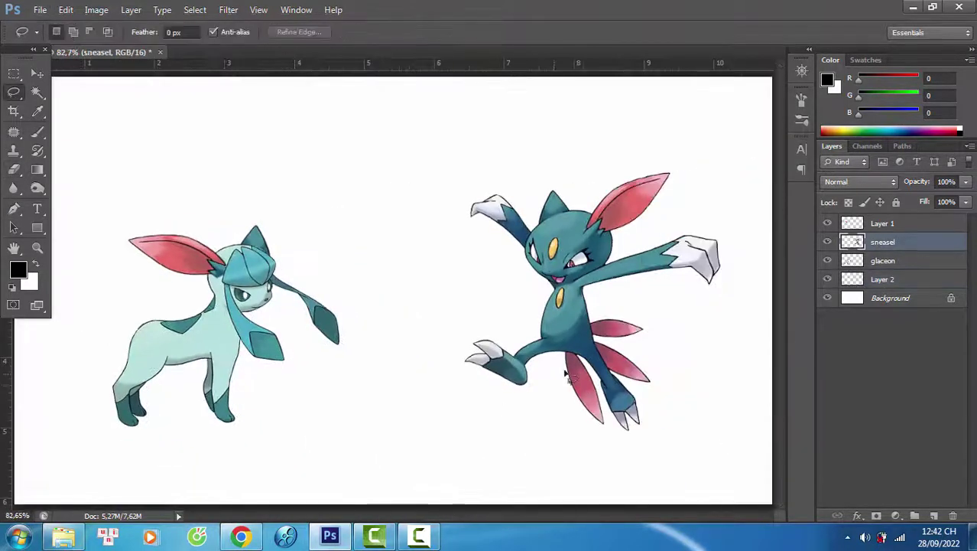
scroll(572, 371, "up", 6)
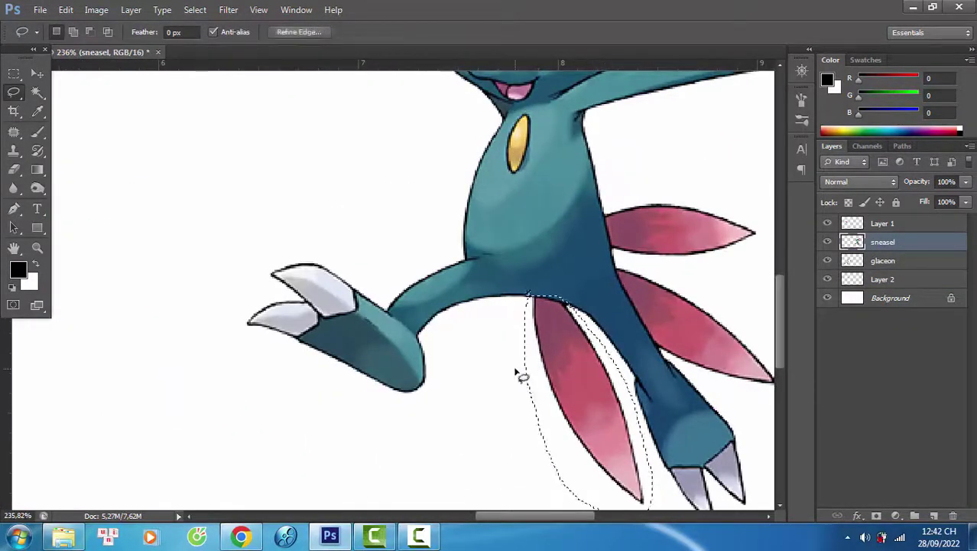
key("ctrl+j")
Step: Mirror the copied tail feather, rotate it to 153.02° and position it at Glaceon's rear
key("ctrl+t")
scroll(602, 370, "down", 4)
left_click_drag(611, 377, 202, 378)
left_click_drag(229, 382, 661, 369)
left_click_drag(673, 310, 600, 475)
left_click_drag(644, 406, 353, 280)
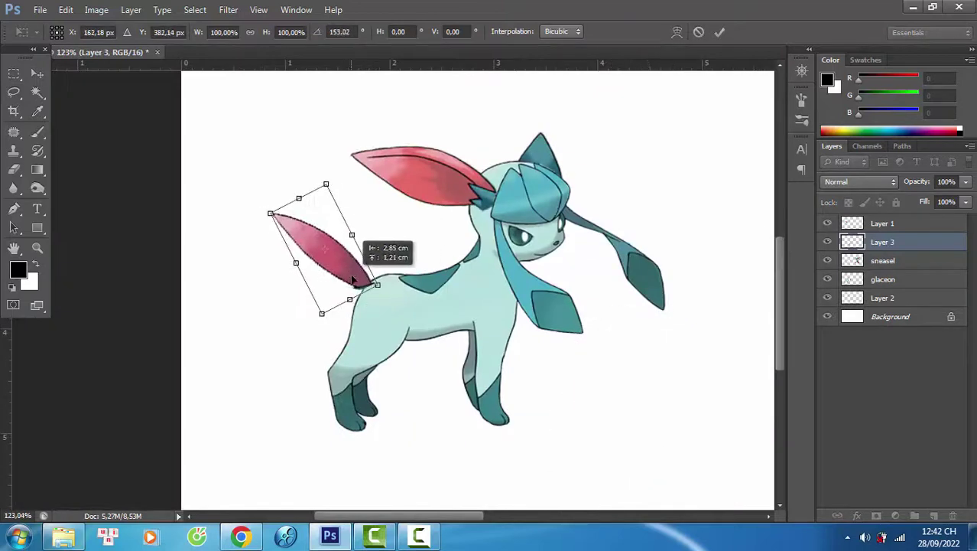
key("Return")
Step: Move the feather layer below glaceon and paint over the feather's base with its own dark pink, RGB 134, 77, 96
left_click_drag(883, 242, 887, 289)
scroll(474, 203, "up", 5)
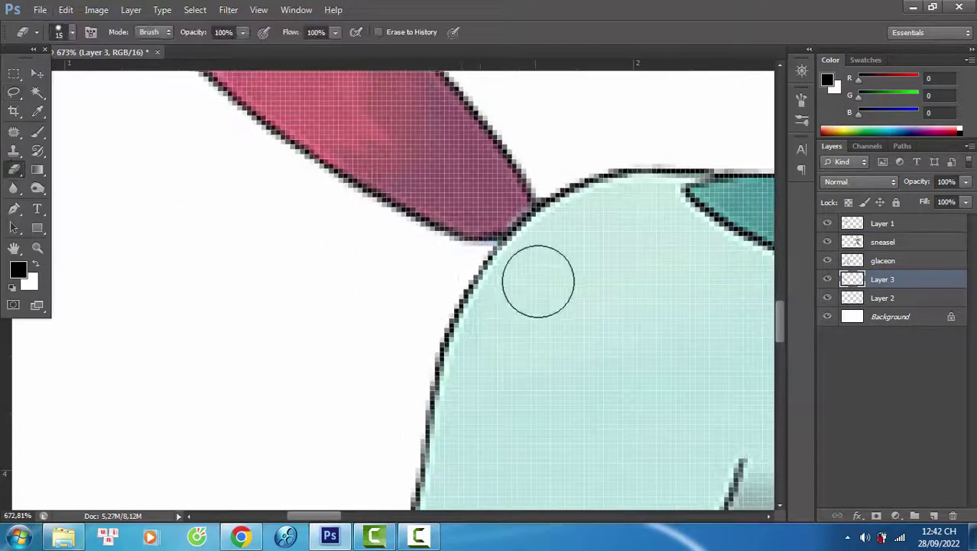
scroll(474, 302, "down", 4)
left_click(18, 269)
left_click(485, 236)
left_click(932, 308)
left_click(37, 132)
scroll(463, 251, "up", 7)
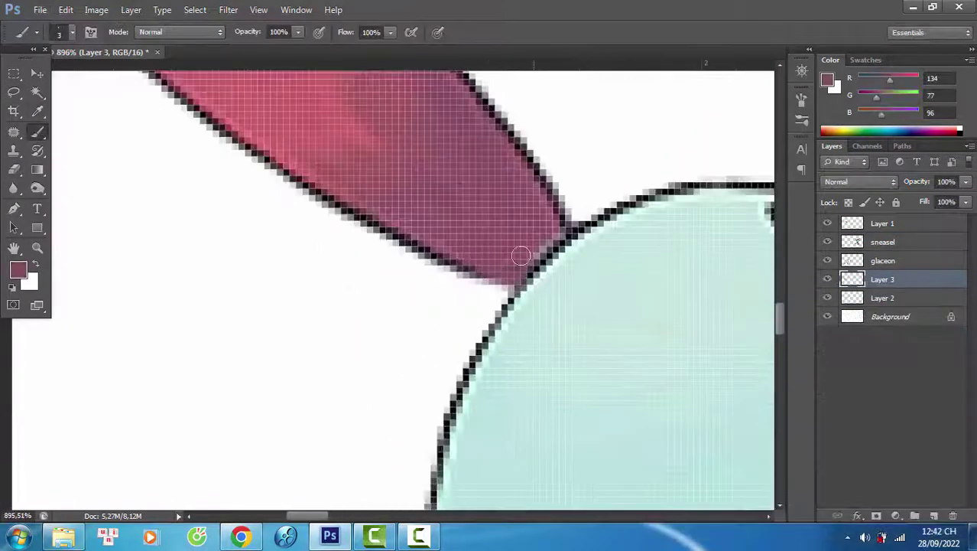
left_click_drag(511, 291, 479, 278)
Step: Duplicate the tail feather, scale the copy to 81.88%, rotate it 31.56° and align its base with the first feather
scroll(533, 312, "down", 9)
key("ctrl+j")
key("ctrl+t")
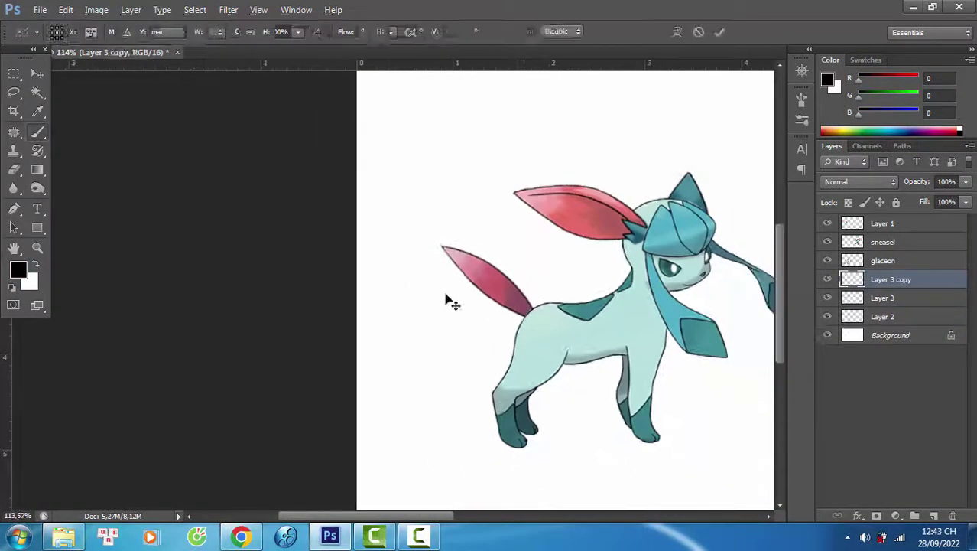
scroll(580, 320, "up", 5)
left_click_drag(511, 135, 529, 214)
left_click_drag(440, 192, 464, 188)
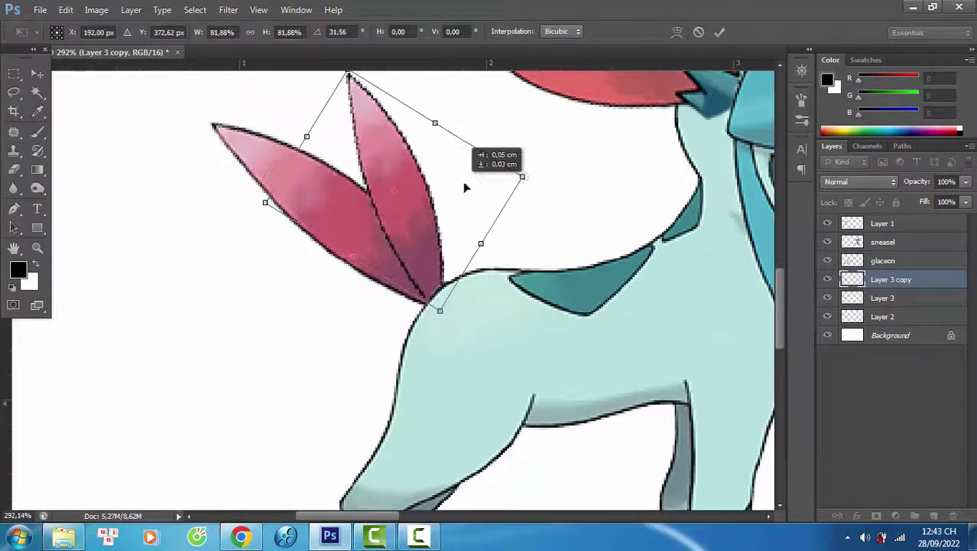
key("Return")
Step: Duplicate the smaller tail feather again and rotate the copy below the first one to form a three-feather fan
key("ctrl+j")
key("ctrl+t")
left_click_drag(464, 314, 535, 163)
left_click_drag(517, 185, 440, 305)
key("Return")
Step: Lasso the yellow gem on Sneasel's forehead on the sneasel layer and copy it to a new layer
scroll(188, 302, "down", 7)
scroll(188, 302, "down", 4)
left_click(882, 246)
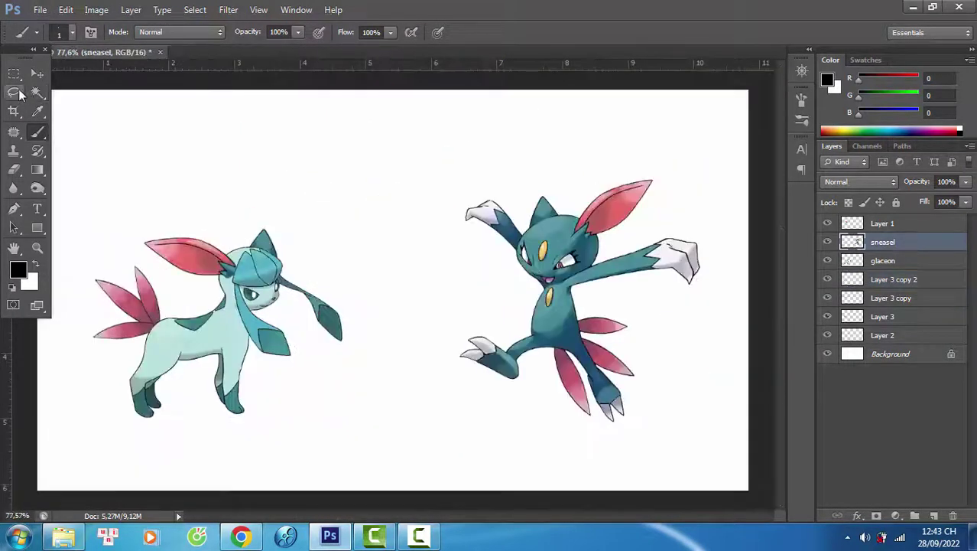
left_click(18, 93)
scroll(550, 245, "up", 14)
scroll(566, 208, "down", 10)
scroll(567, 213, "up", 3)
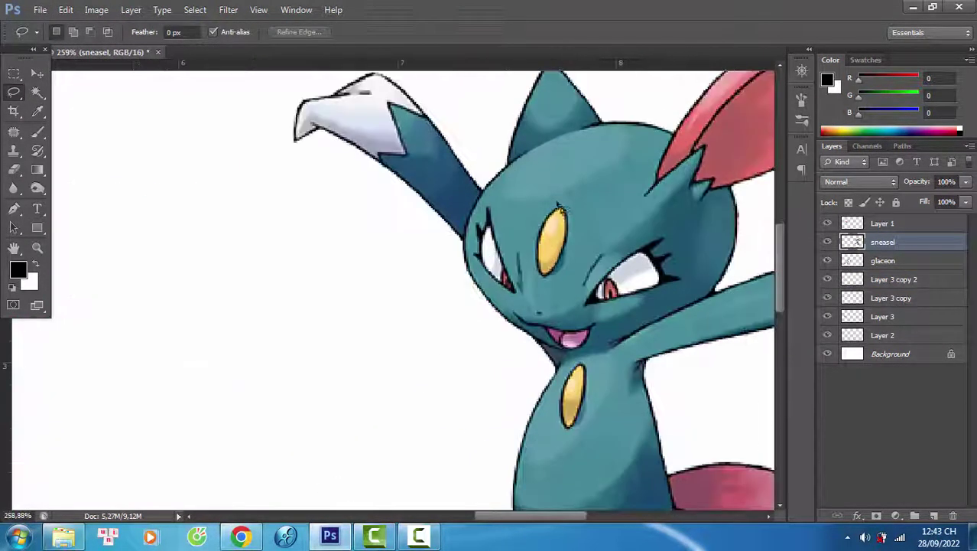
key("ctrl+j")
Step: Move the copied gem to the blank canvas between the characters and erase the teal area around it
key("ctrl+t")
left_click_drag(561, 199, 232, 227)
mouse_move(232, 227)
left_mouse_down()
mouse_move(494, 199)
mouse_move(396, 225)
left_mouse_up()
key("Return")
key("e")
scroll(373, 251, "up", 9)
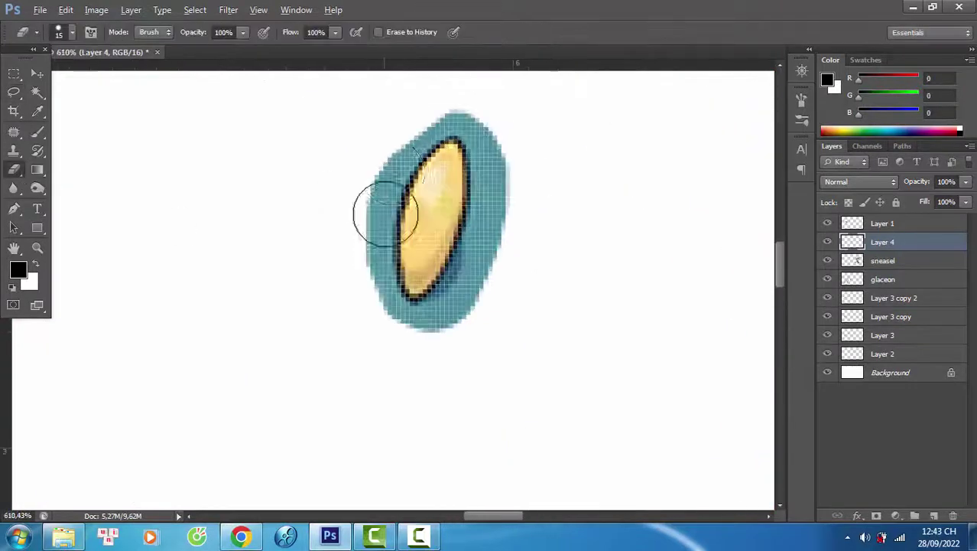
mouse_move(389, 161)
left_mouse_down()
mouse_move(376, 245)
mouse_move(381, 307)
mouse_move(414, 322)
mouse_move(458, 288)
mouse_move(490, 210)
mouse_move(438, 117)
left_mouse_up()
left_click_drag(443, 346, 491, 285)
Step: Place the gem on Glaceon's forehead crest, mirror it and rotate it to -8.71°
scroll(571, 261, "down", 12)
left_click(37, 75)
mouse_move(539, 233)
left_mouse_down()
mouse_move(192, 242)
mouse_move(527, 211)
mouse_move(523, 218)
left_mouse_up()
key("ctrl+t")
right_click(526, 218)
left_click(570, 400)
left_click_drag(559, 196, 554, 187)
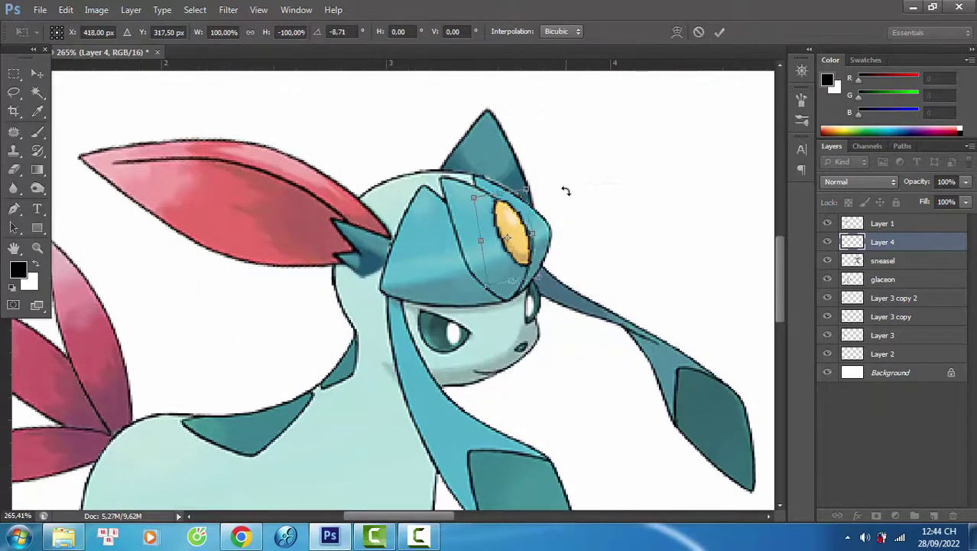
Step: Warp the forehead gem slightly to follow the curve of Glaceon's crest
right_click(524, 238)
left_click(562, 346)
mouse_move(521, 275)
left_mouse_down()
mouse_move(328, 125)
mouse_move(530, 273)
left_mouse_up()
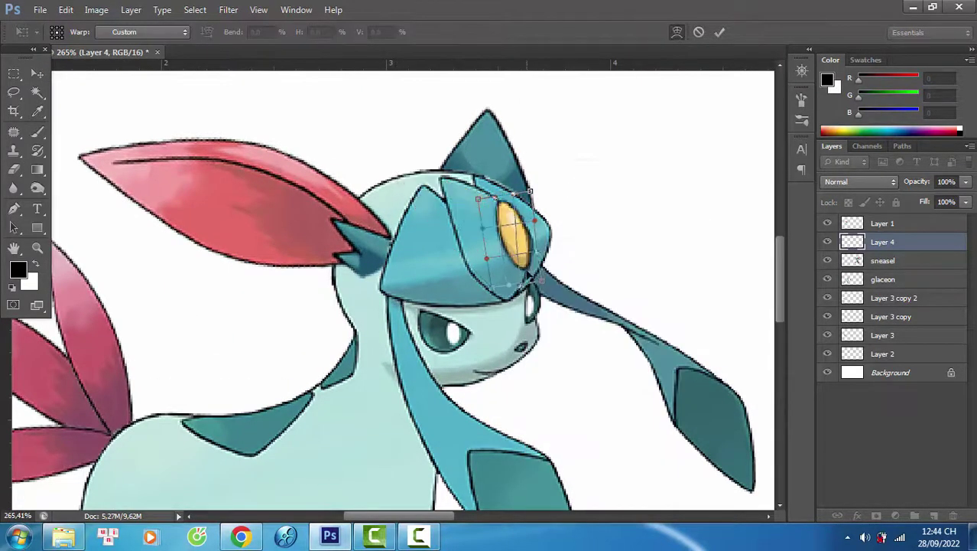
key("Return")
Step: Check the gem on Glaceon's forehead and delete its layer
scroll(341, 240, "down", 11)
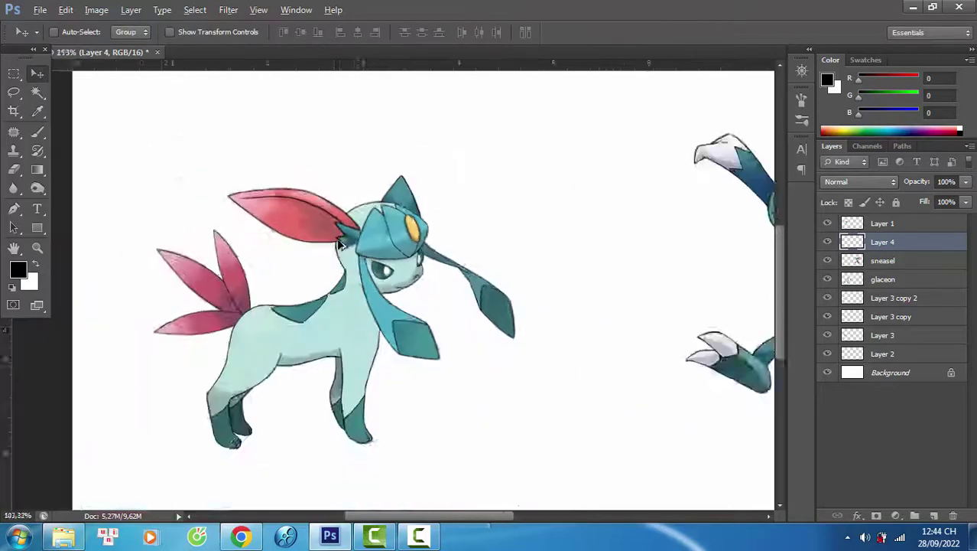
scroll(380, 242, "up", 10)
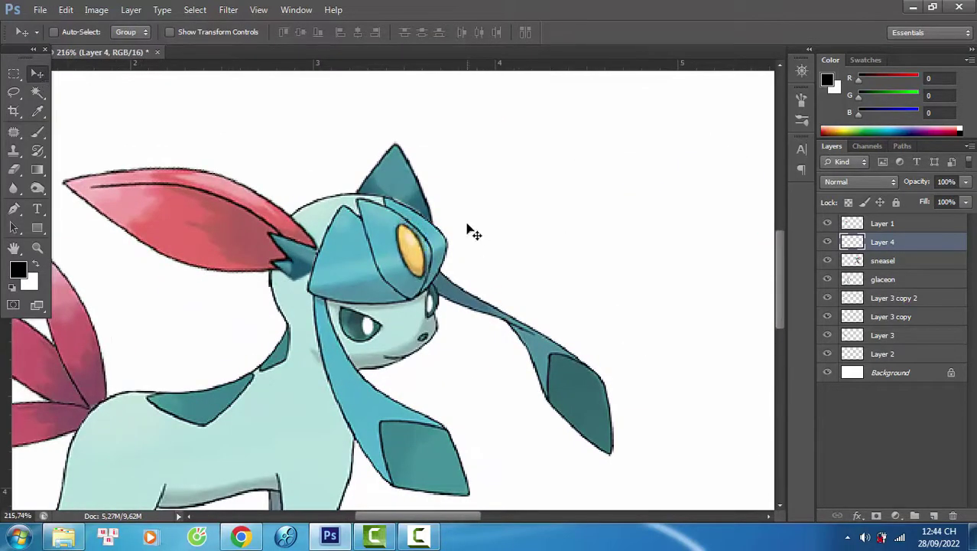
scroll(377, 241, "down", 10)
scroll(344, 242, "up", 6)
key("Delete")
Step: Select a yellow gem on the sneasel layer with the Magic Wand at tolerance 10 and copy it to a new layer
scroll(350, 260, "down", 5)
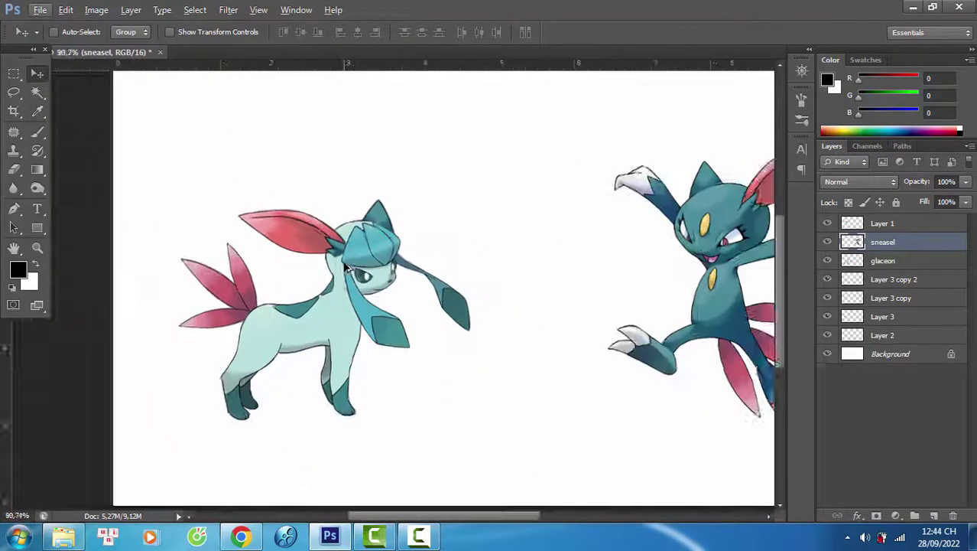
scroll(346, 268, "down", 1)
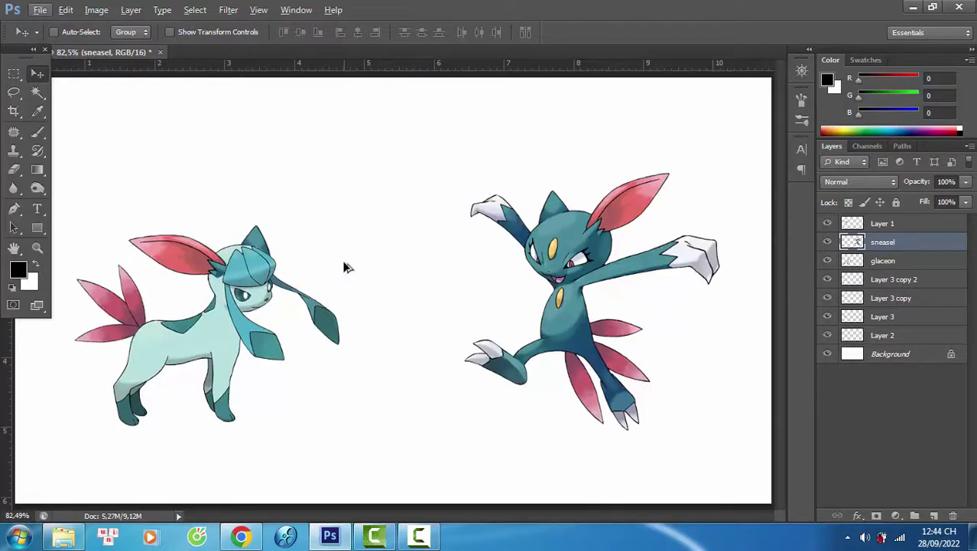
left_click(36, 93)
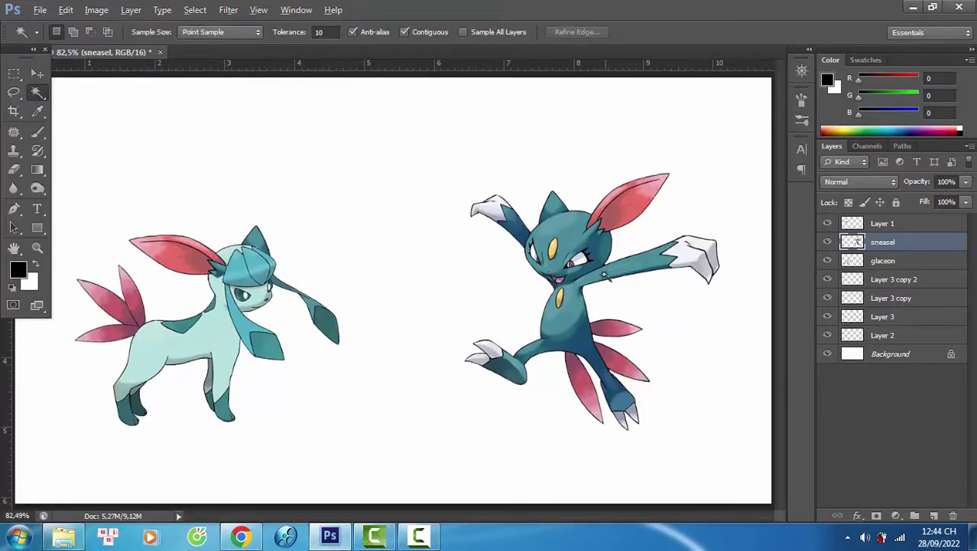
key("ctrl+j")
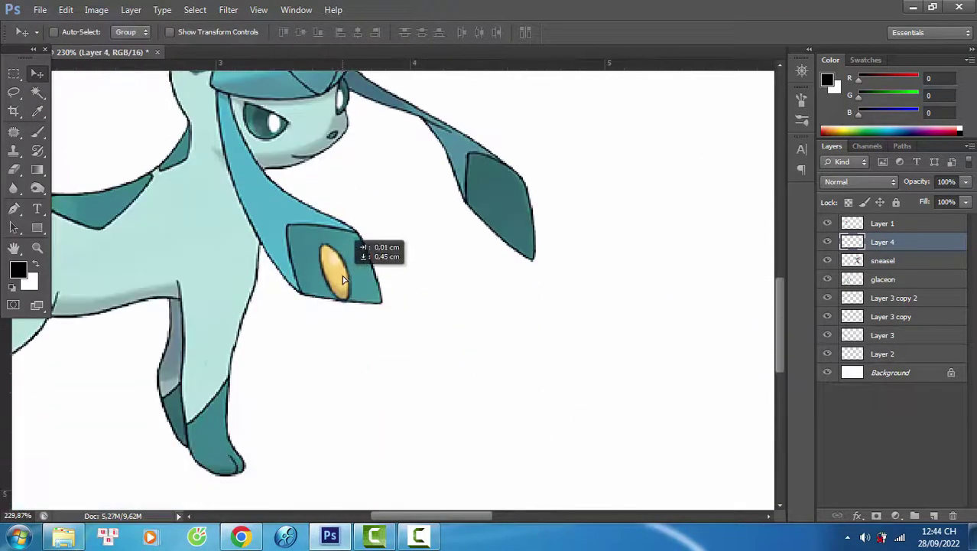
Step: Rotate the copied gem to -23.17° and centre it in the diamond tip of Glaceon's near hair strand
key("ctrl+t")
left_click_drag(371, 246, 384, 185)
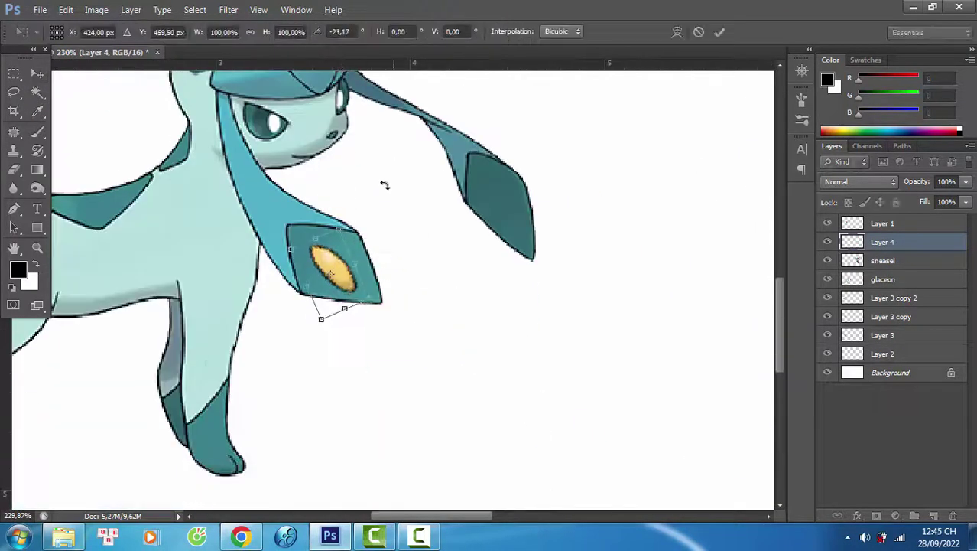
key("Up")
key("Up")
key("Return")
Step: Duplicate the gem onto the diamond tip of Glaceon's far hair strand and rotate the copy to fit
left_click_drag(341, 270, 513, 205)
key("ctrl+t")
left_click_drag(544, 159, 558, 175)
left_click_drag(548, 188, 538, 192)
key("Return")
Step: Select all blue sections of Glaceon's head crest on the glaceon layer with the Magic Wand at tolerance 30
key("ctrl+0")
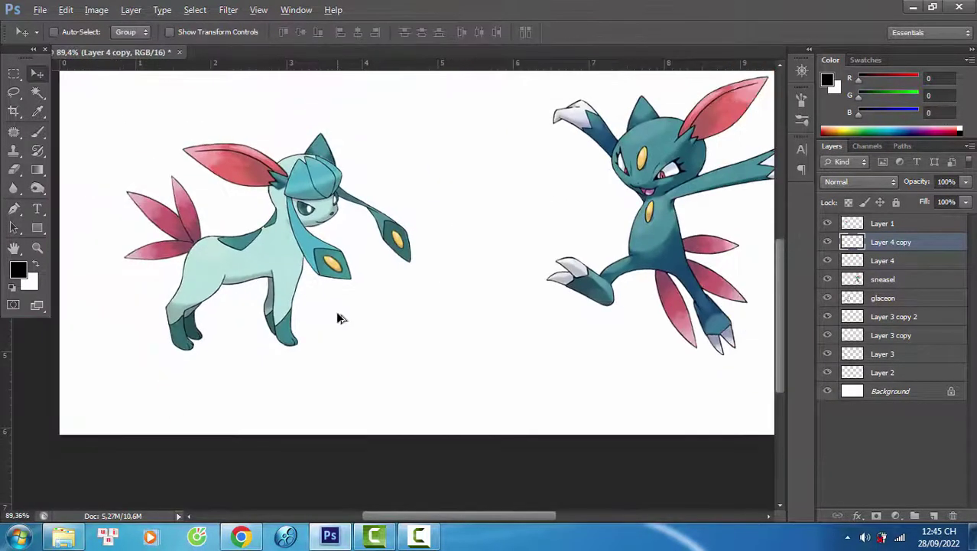
left_click(37, 92)
left_click(883, 298)
left_click_drag(285, 166, 379, 176)
left_click(375, 165)
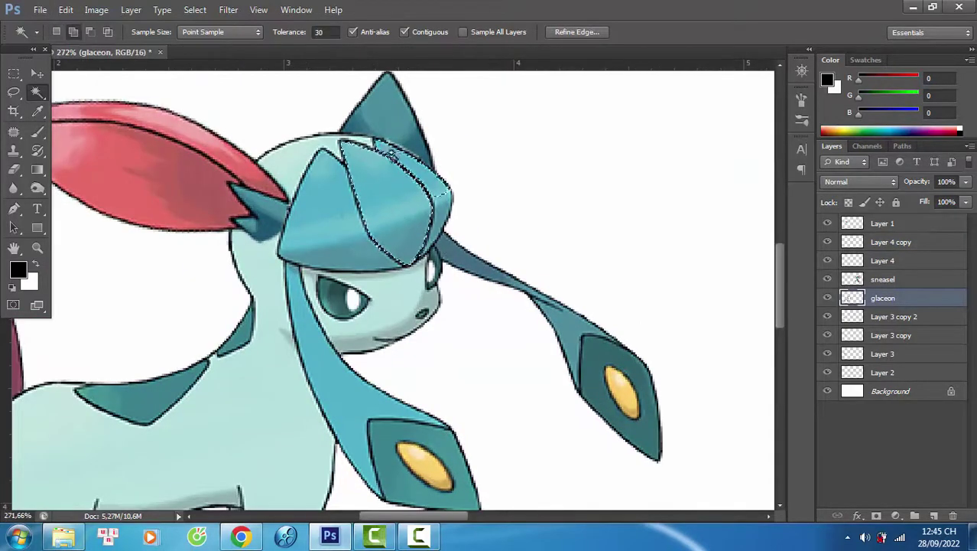
scroll(429, 264, "up", 5)
left_click(451, 193, "shift")
scroll(421, 237, "up", 2)
scroll(382, 218, "left", 1)
left_click(340, 194, "shift")
scroll(375, 260, "down", 1)
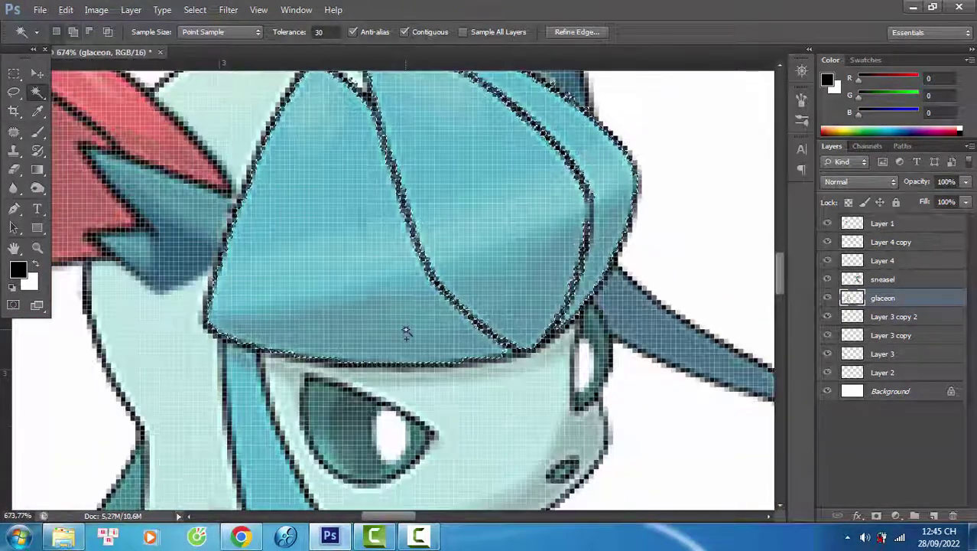
Step: Add the blue parts of the near and far hair strands to the Magic Wand selection on the glaceon layer
scroll(406, 331, "down", 10)
scroll(468, 207, "up", 4)
left_click(463, 208, "shift")
left_click(526, 262, "shift")
scroll(458, 268, "down", 5)
scroll(251, 354, "up", 3)
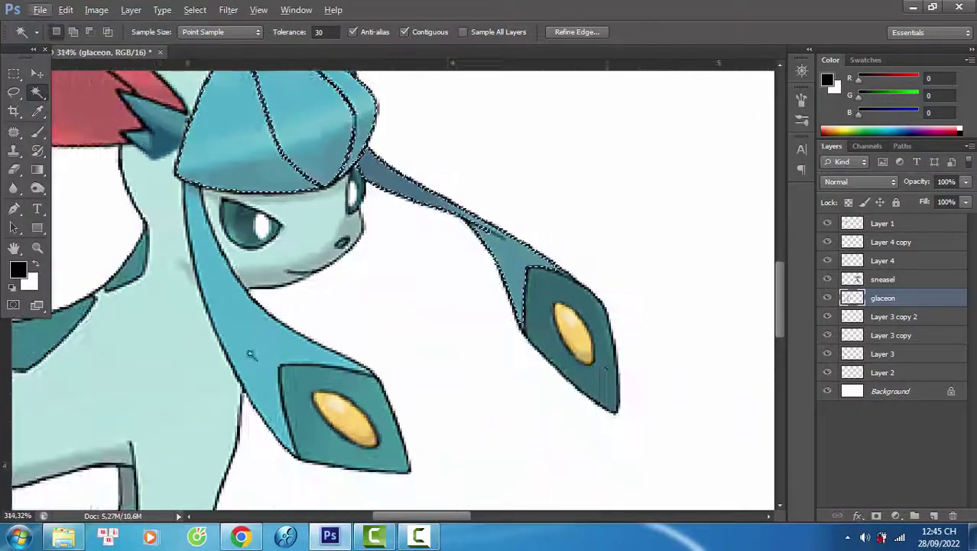
left_click(250, 354, "shift")
scroll(444, 238, "down", 3)
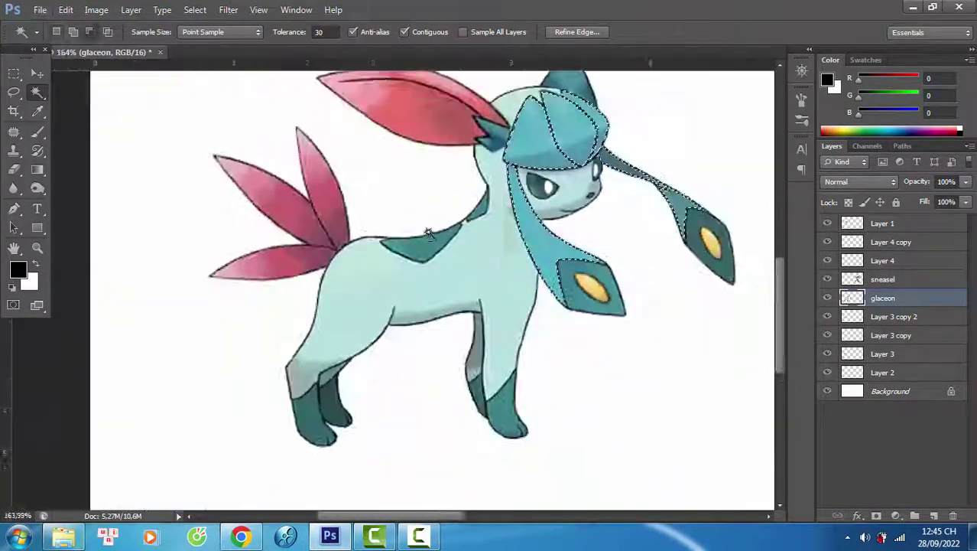
Step: Add the dark diamond patches along Glaceon's back and neck to the selection
scroll(428, 232, "down", 4)
scroll(202, 321, "up", 6)
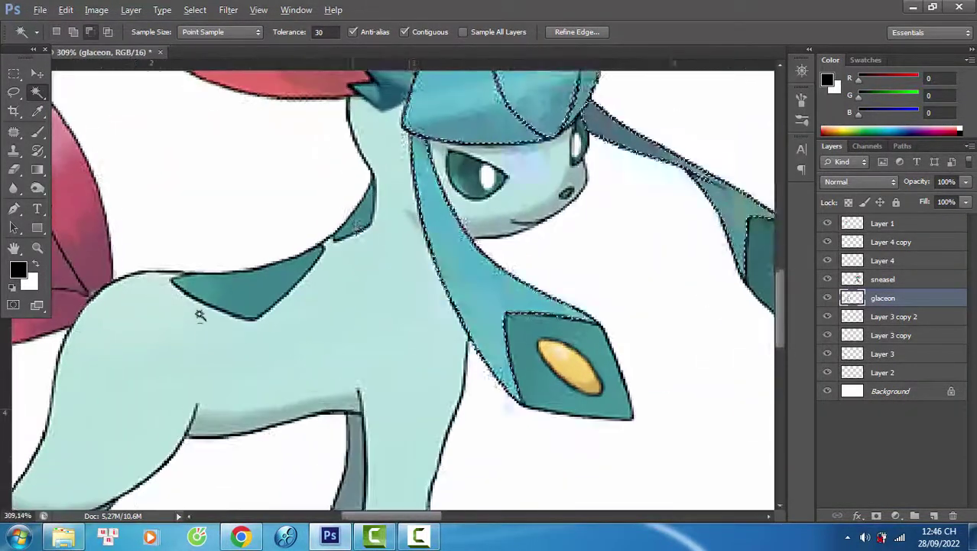
left_click(314, 263, "shift")
scroll(324, 262, "down", 5)
scroll(272, 193, "down", 2)
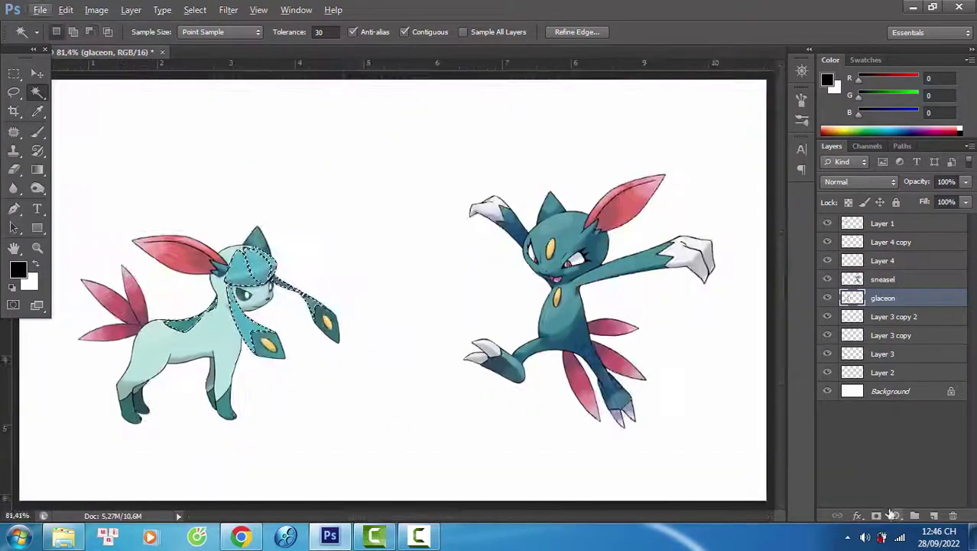
Step: Add a colorized Hue/Saturation adjustment to the selected crest, strands and back patches with hue 192, saturation 37 and lightness -21
left_click(896, 515)
left_click(880, 337)
left_click(641, 259)
left_click_drag(641, 182, 680, 183)
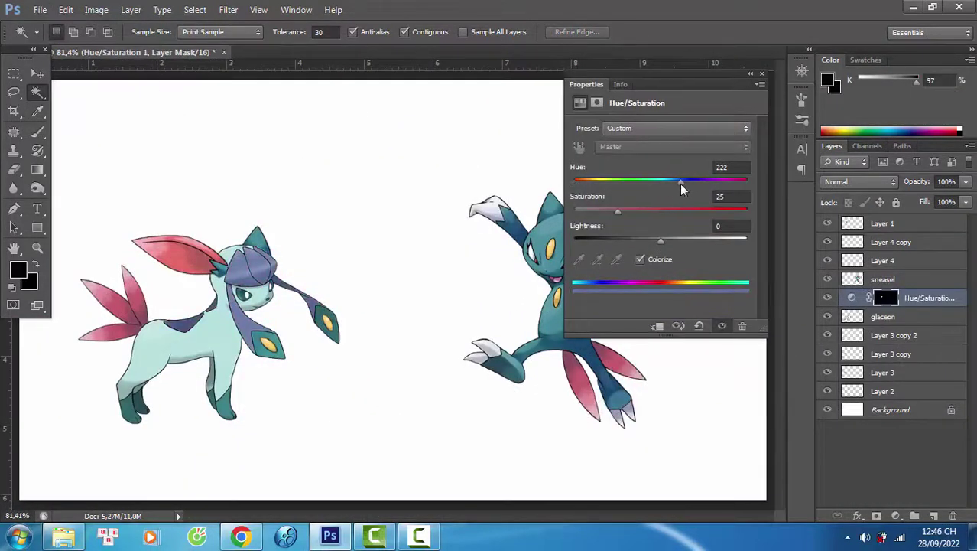
left_click_drag(618, 211, 606, 211)
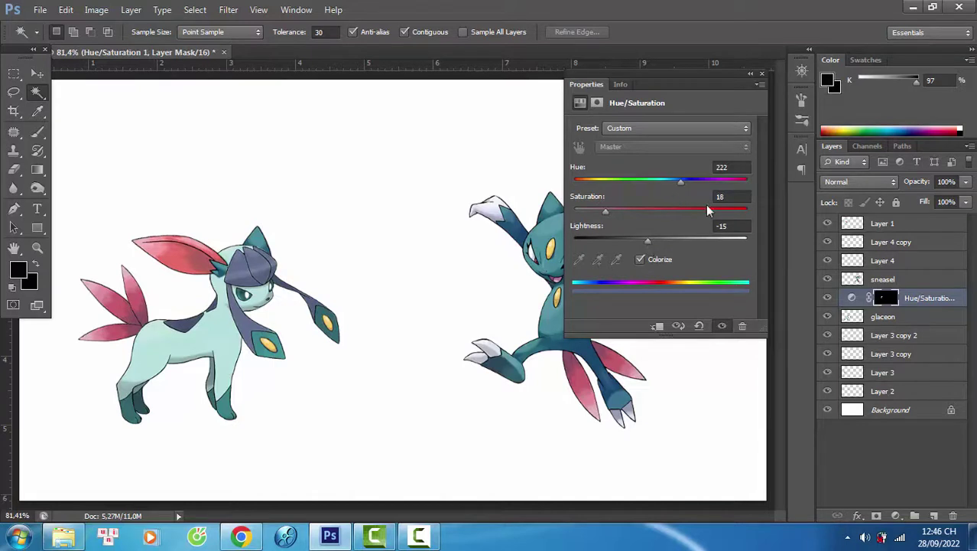
left_click_drag(680, 182, 660, 182)
left_click_drag(606, 211, 646, 224)
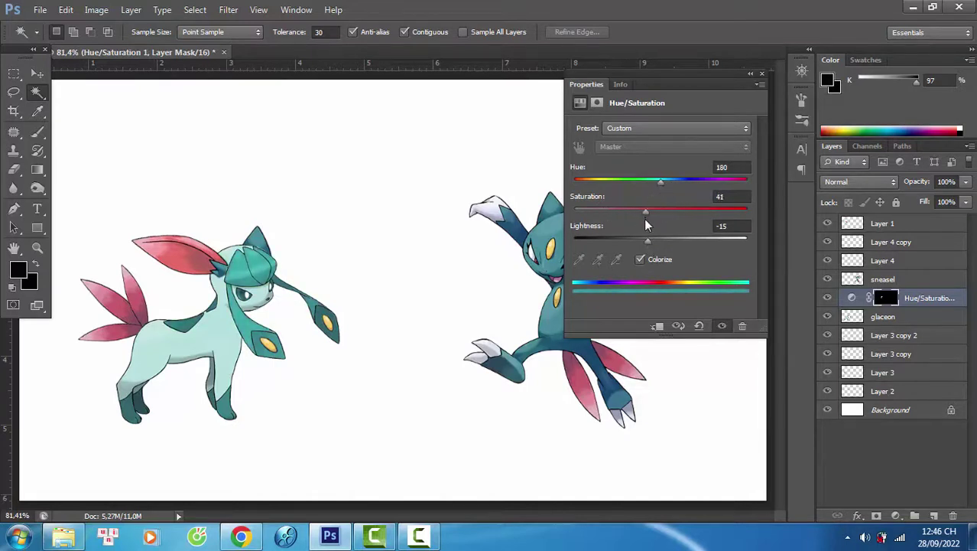
left_click_drag(668, 187, 670, 188)
mouse_move(648, 239)
left_mouse_down()
mouse_move(632, 240)
mouse_move(643, 243)
left_mouse_up()
scroll(206, 286, "up", 8)
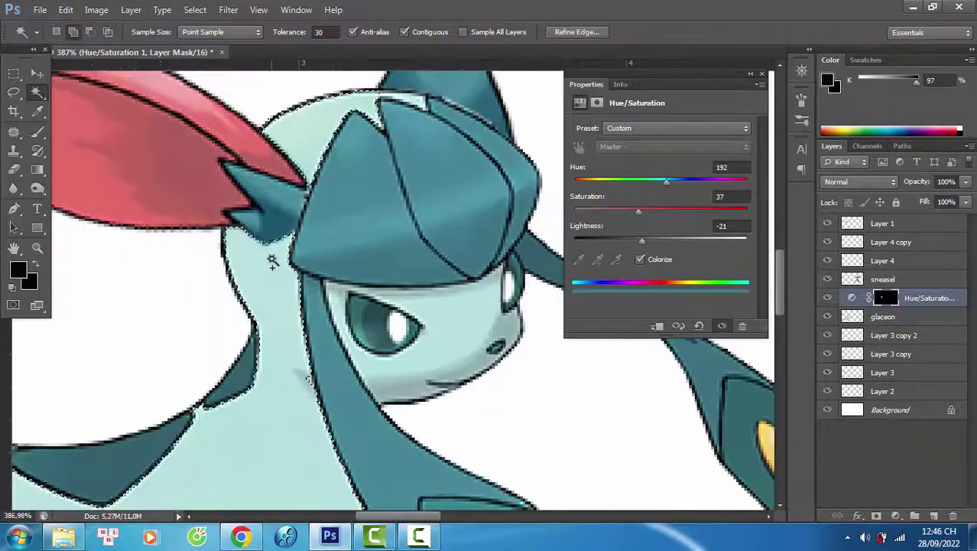
left_click(883, 316)
left_click(283, 220, "shift")
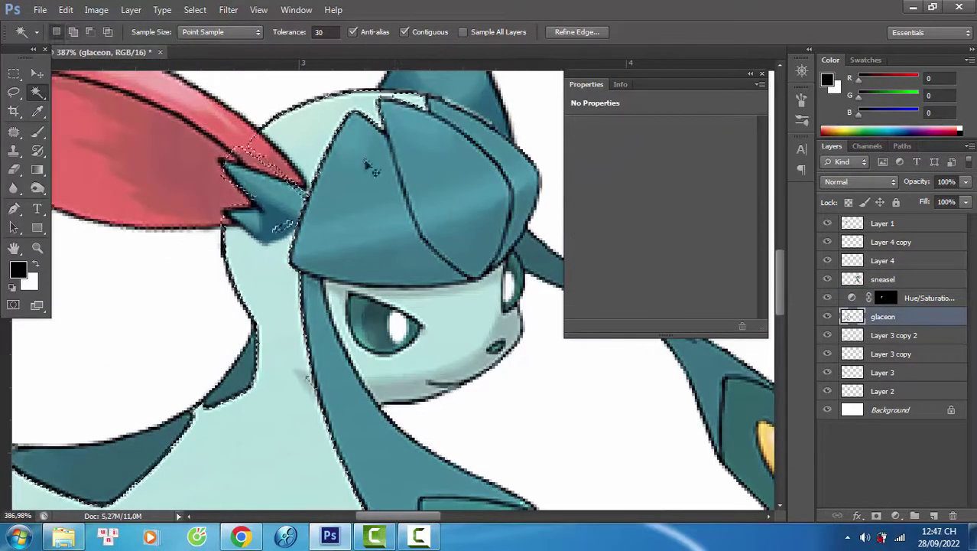
key("ctrl+d")
Step: Select the blue fur tuft at the base of the red ear on Layer 1 with the Magic Wand and delete it
key("v")
left_click(270, 214, "ctrl")
scroll(268, 213, "up", 4)
left_click(37, 92)
scroll(335, 214, "up", 3)
left_click(377, 273)
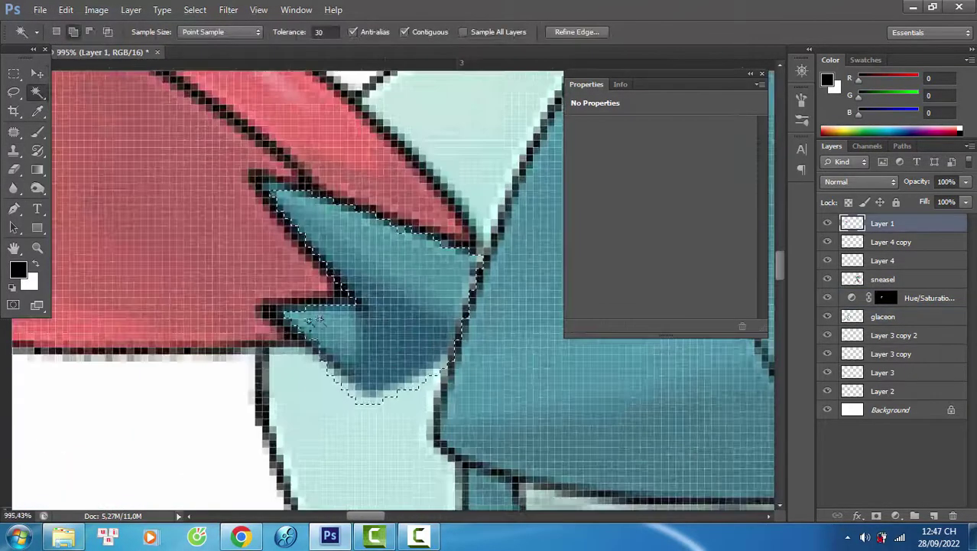
left_click(382, 317, "shift")
key("Delete")
key("ctrl+d")
Step: On the glaceon layer, paint over the leftover marks beneath the ear base with the sampled light body colour using a 1 px brush
scroll(306, 299, "down", 5)
scroll(306, 268, "up", 3)
left_click(855, 320)
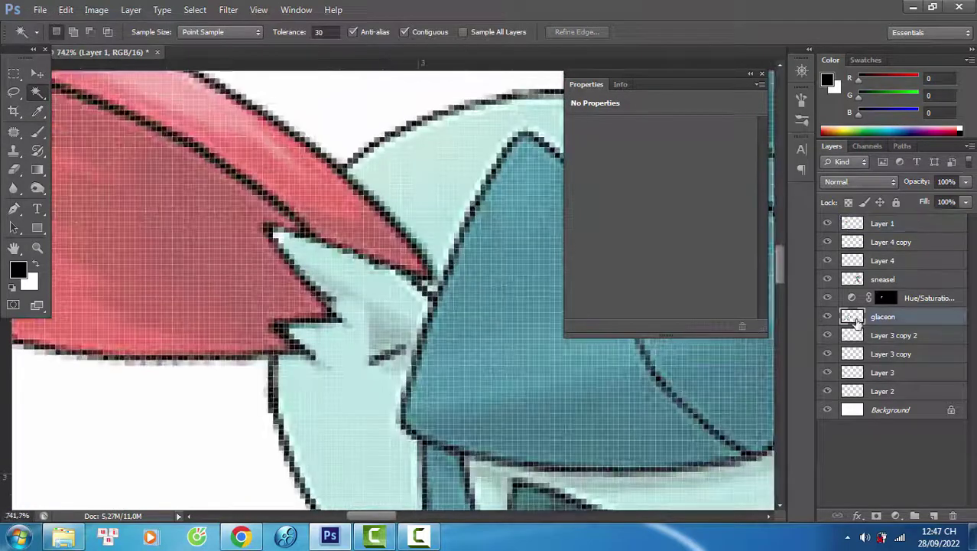
left_click(19, 270)
left_click(385, 377)
key("Return")
left_click(40, 135)
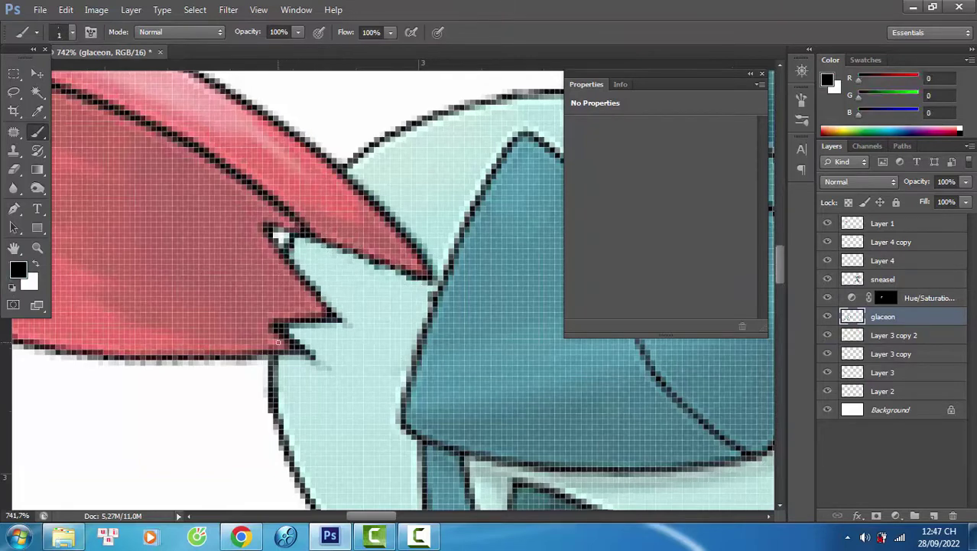
scroll(279, 233, "up", 2)
scroll(273, 221, "down", 1)
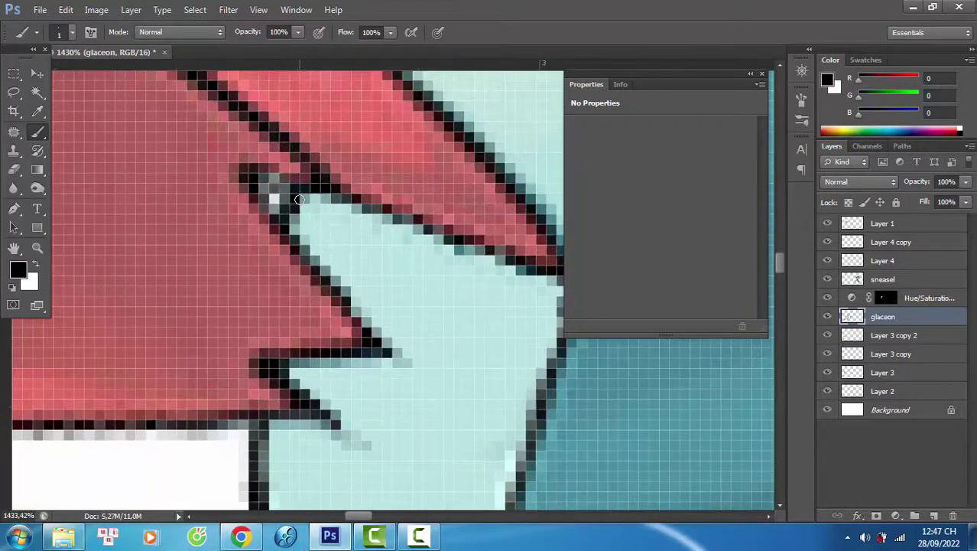
left_click(275, 190, "alt")
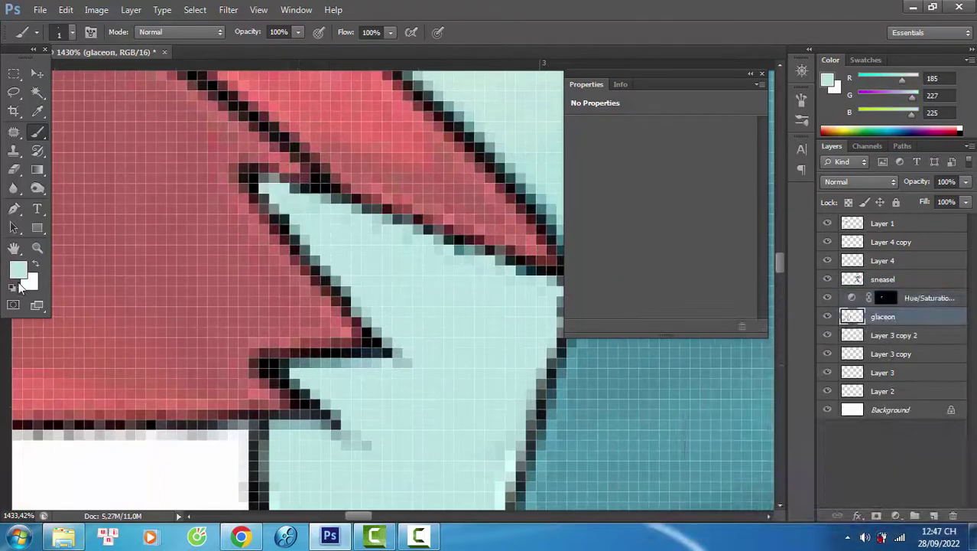
Step: Redraw the jagged outline of the ear base in black on Layer 1 with the 1 px brush
left_click(372, 160, "ctrl")
mouse_move(271, 201)
left_mouse_down()
mouse_move(375, 327)
mouse_move(356, 359)
left_mouse_up()
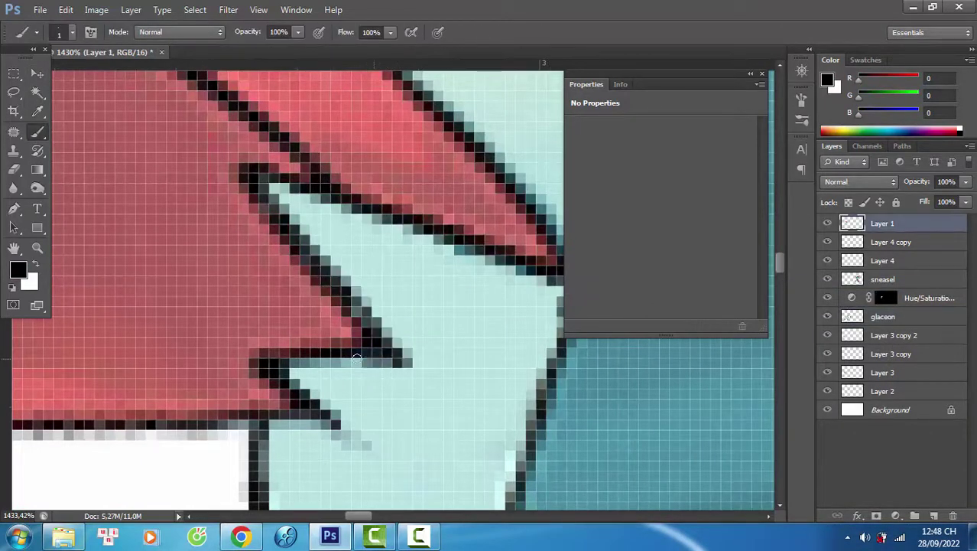
left_click_drag(351, 434, 243, 425)
scroll(170, 357, "down", 15)
left_click(762, 74)
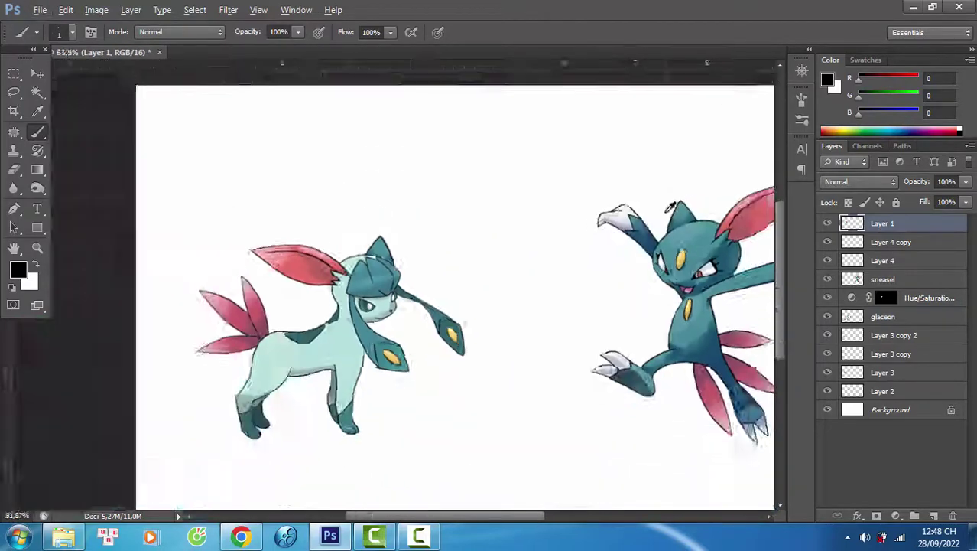
Step: Select the light areas of Glaceon's head and neck on the glaceon layer with the Magic Wand at tolerance 30
scroll(320, 307, "up", 8)
left_click(884, 316)
scroll(406, 166, "up", 1)
left_click(36, 93)
scroll(413, 164, "up", 2)
left_click(401, 164)
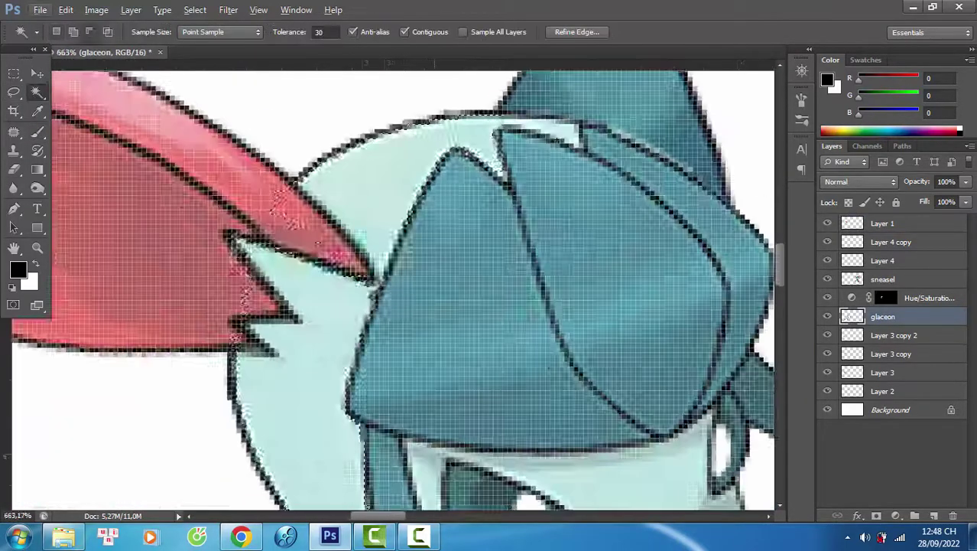
left_click(325, 344, "shift")
Step: Extend the selection to the shaded belly, the legs and the light face areas
scroll(336, 336, "down", 2)
left_click_drag(337, 466, 341, 314)
left_click_drag(344, 505, 340, 316)
scroll(339, 316, "down", 3)
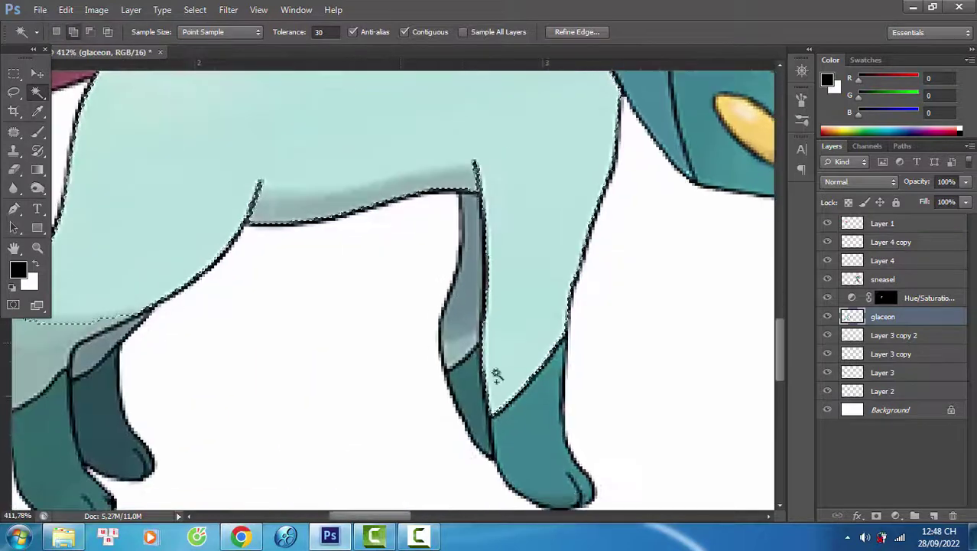
scroll(220, 284, "down", 4)
scroll(510, 125, "up", 6)
left_click(378, 119, "shift")
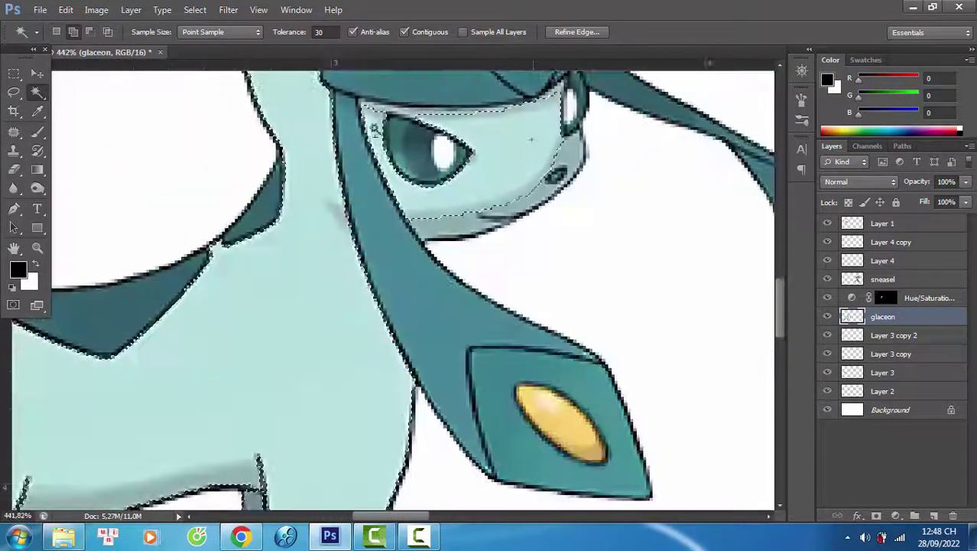
scroll(364, 413, "down", 9)
Step: Add a colorized Hue/Saturation adjustment to the body with hue 217, saturation 43 and lightness +1, and toggle its visibility to compare
left_click(896, 515)
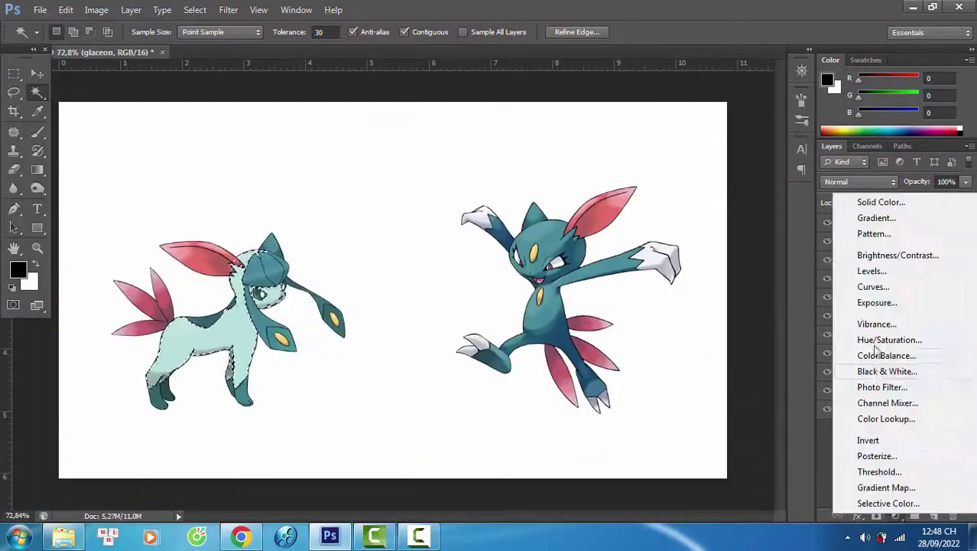
left_click(881, 339)
left_click(640, 258)
left_click_drag(661, 240, 637, 241)
left_click_drag(575, 181, 672, 194)
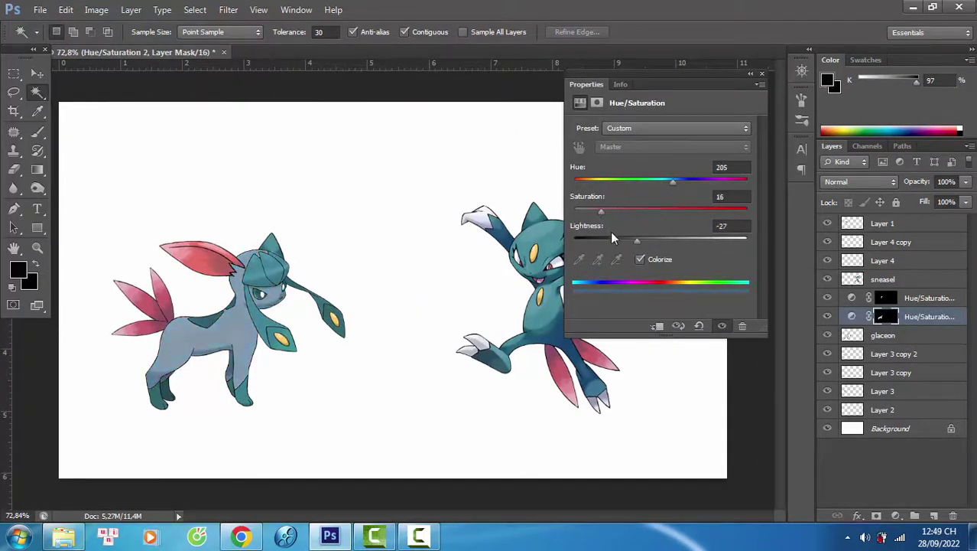
left_click_drag(637, 240, 661, 242)
left_click_drag(671, 183, 666, 183)
left_click_drag(601, 210, 648, 215)
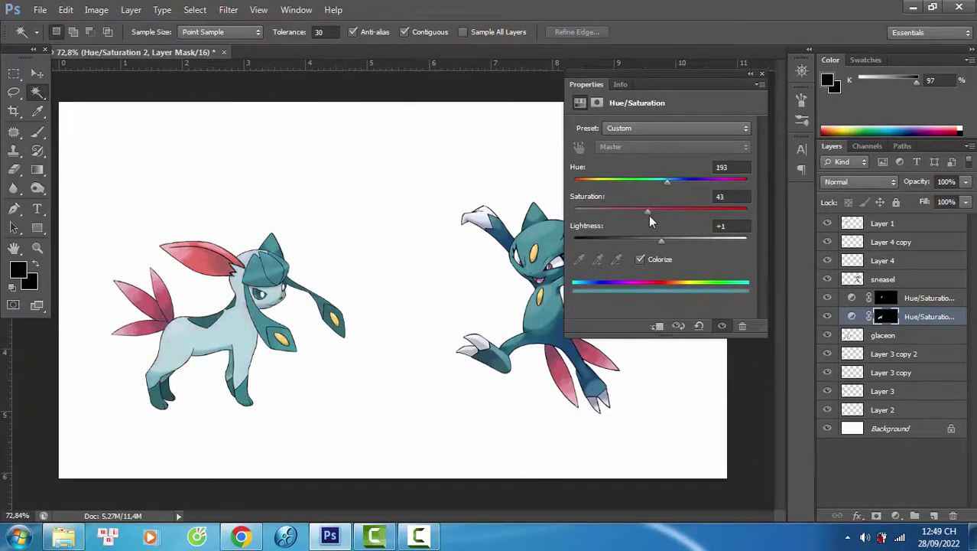
mouse_move(668, 181)
left_mouse_down()
mouse_move(687, 185)
mouse_move(677, 188)
left_mouse_up()
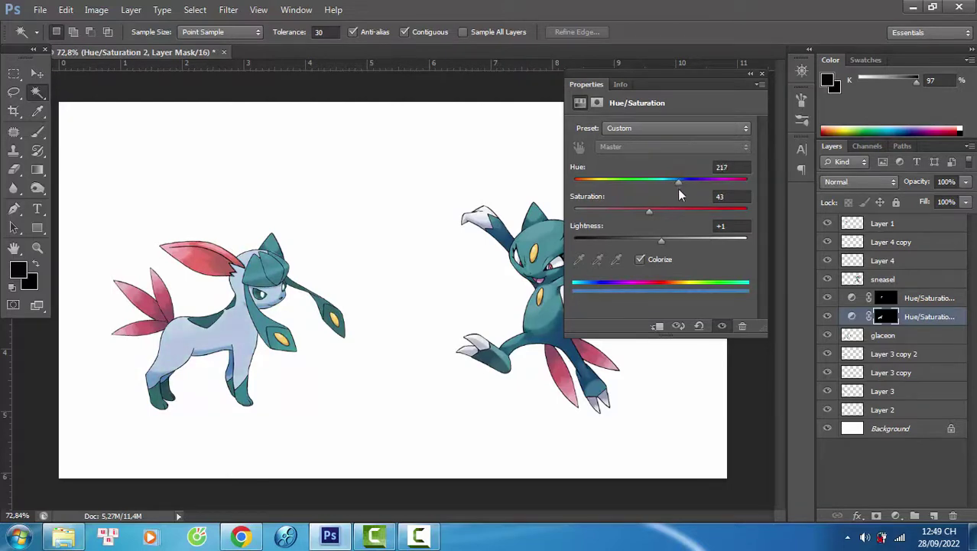
left_click(762, 73)
left_click(828, 317)
left_click(827, 317)
Step: Deselect, set the Magic Wand tolerance to 20 and select the teal diamond tips of both hair strands
scroll(145, 334, "up", 7)
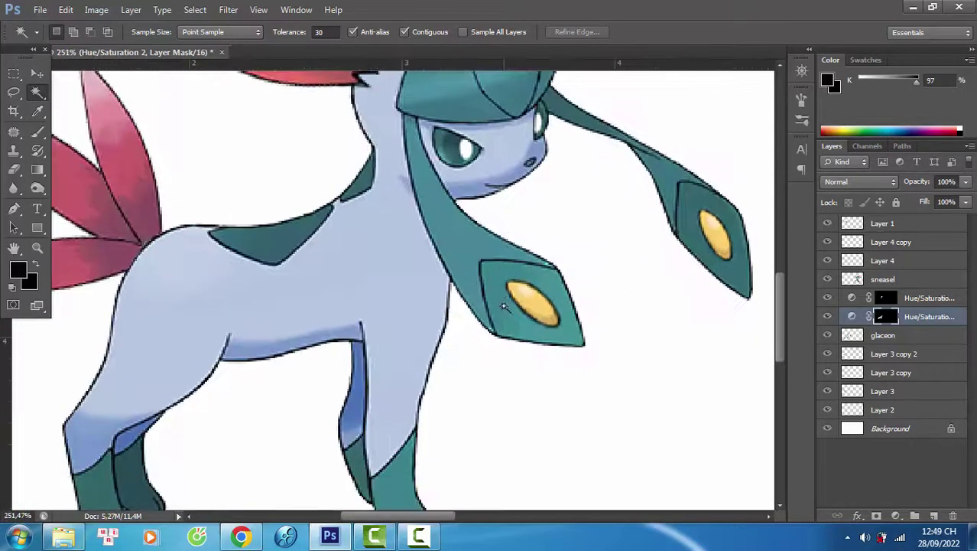
left_click(503, 306)
key("ctrl+d")
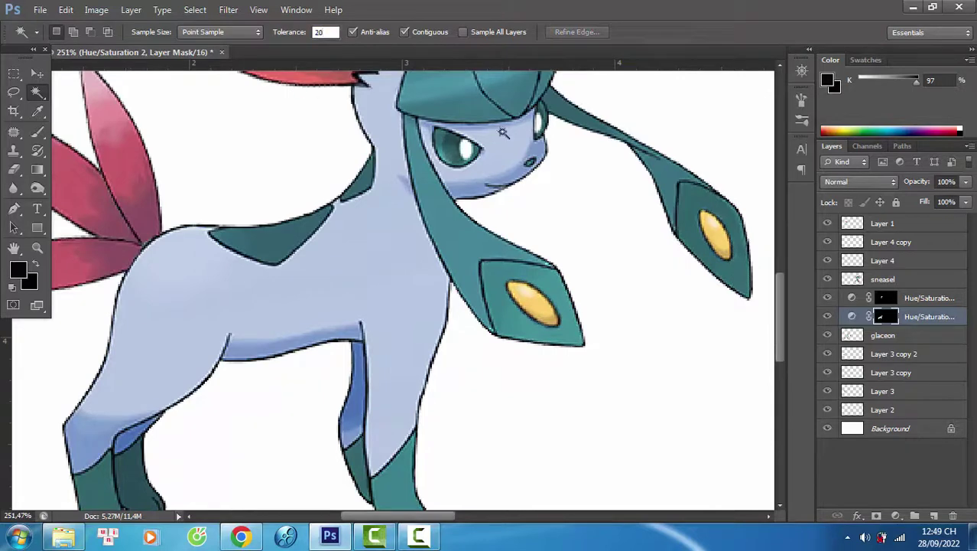
scroll(486, 331, "down", 4)
scroll(205, 367, "up", 11)
Step: Add all four dark green paws to the selection
left_click(248, 370, "shift")
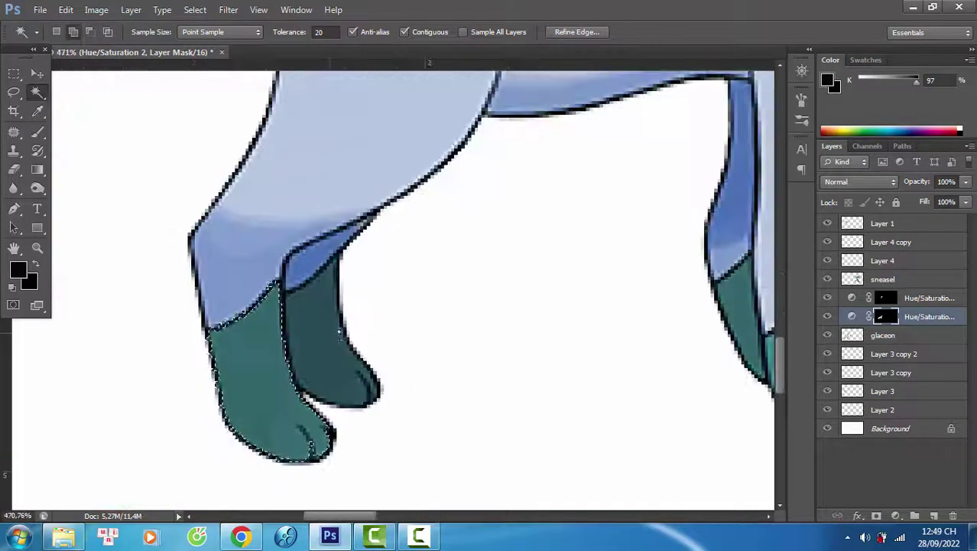
left_click(329, 341, "shift")
left_click_drag(389, 473, 98, 481)
left_click(450, 312, "shift")
scroll(457, 340, "down", 2)
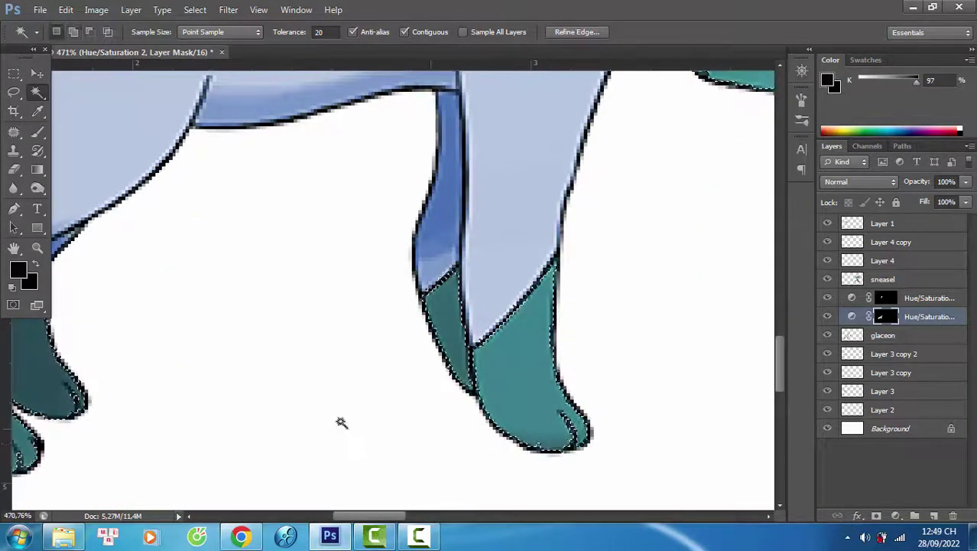
scroll(423, 341, "down", 4)
Step: Turn the paws and diamond tips near-white with a colorized Hue/Saturation adjustment using hue 199, saturation about 12 and strongly raised lightness
left_click(896, 514)
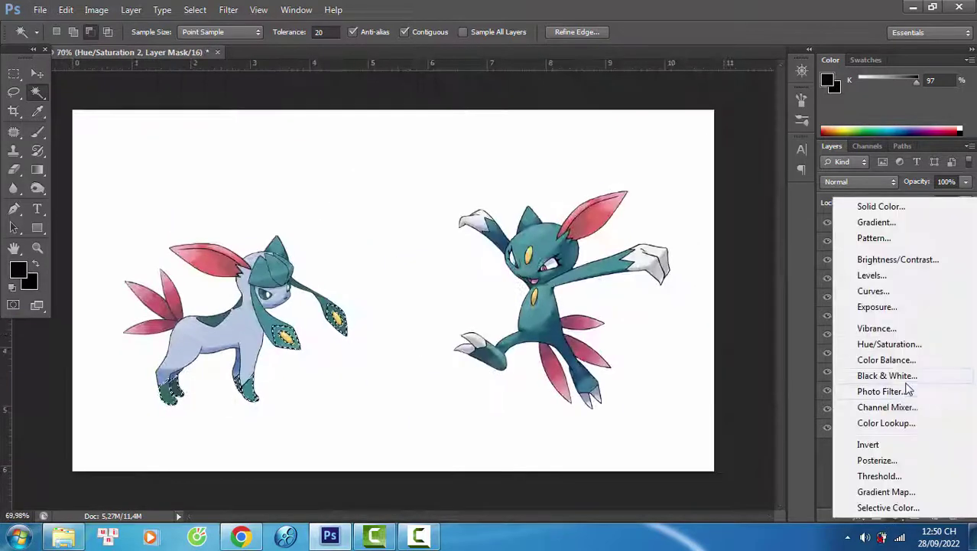
left_click(873, 343)
left_click(639, 258)
left_click_drag(575, 182, 670, 182)
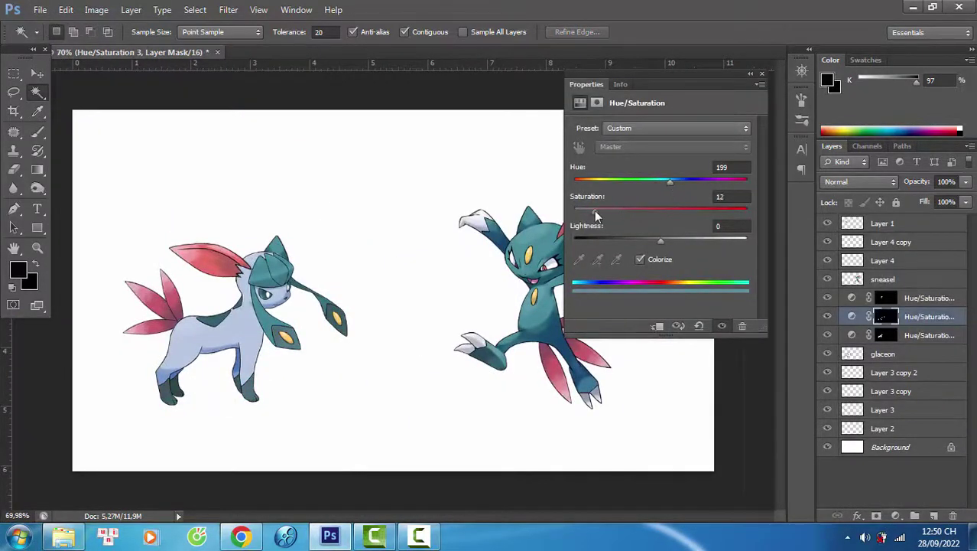
left_click_drag(660, 242, 733, 240)
left_click(762, 73)
Step: Try a colorized Hue/Saturation adjustment on the crest's middle section with hue 48, saturation 87 and lightness -31, and delete it
scroll(276, 279, "up", 10)
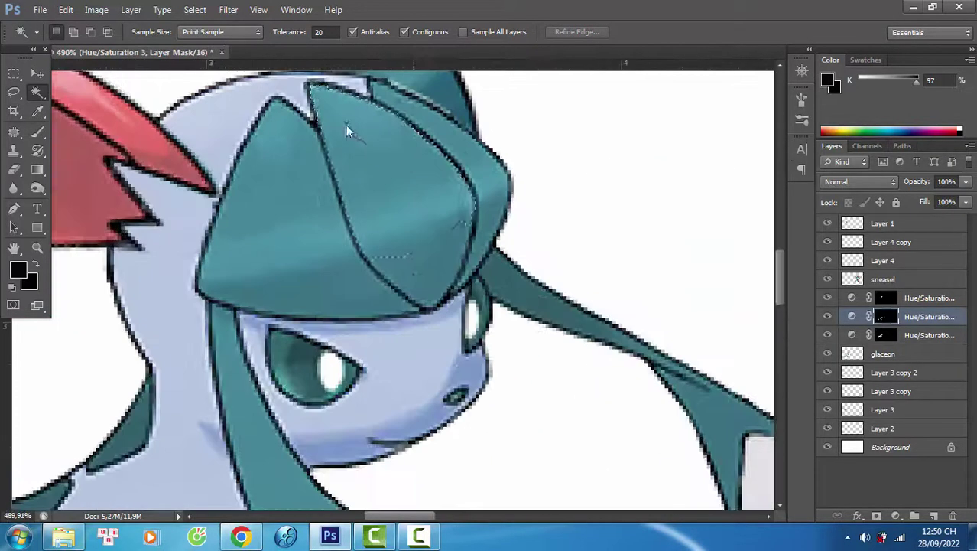
left_click(406, 256)
scroll(432, 261, "down", 7)
left_click(896, 514)
left_click(890, 339)
left_click(640, 258)
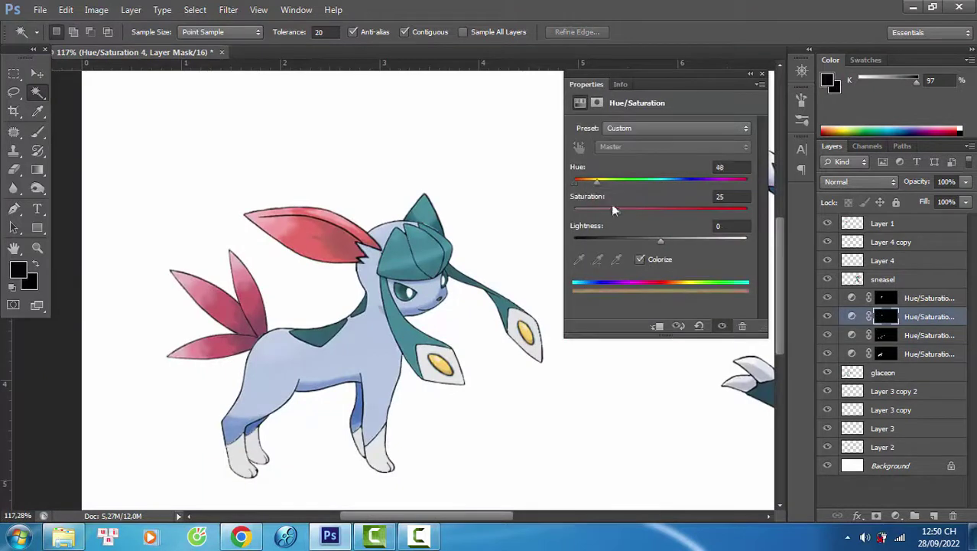
left_click_drag(691, 240, 634, 239)
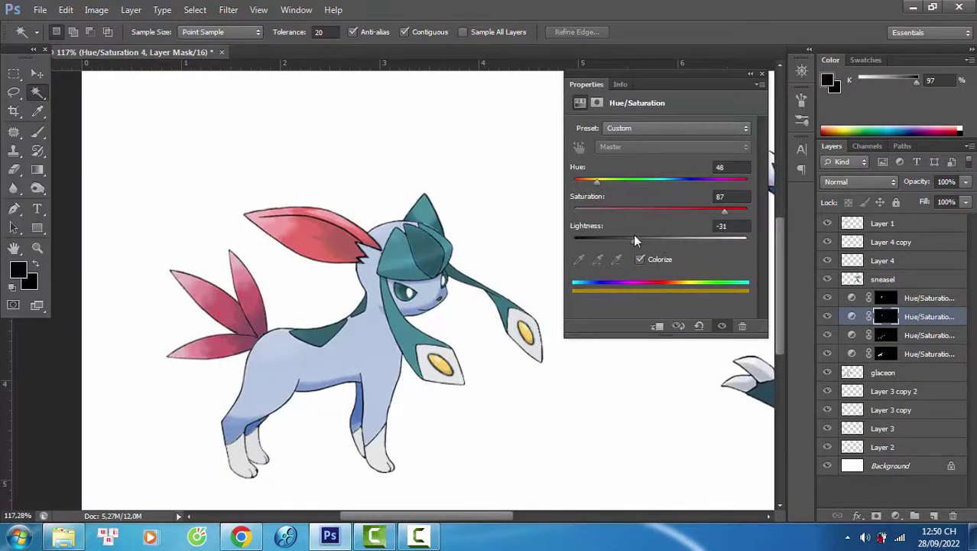
left_click(762, 74)
key("Delete")
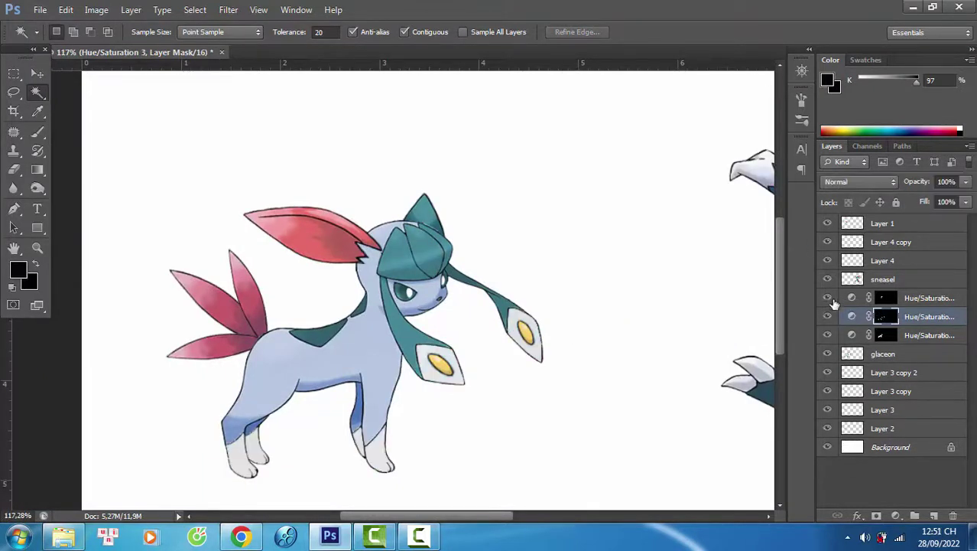
Step: Recolour the crest's middle section golden yellow with a colorized Hue/Saturation adjustment using hue 45 and saturation about 55
left_click(842, 304)
left_click(429, 260)
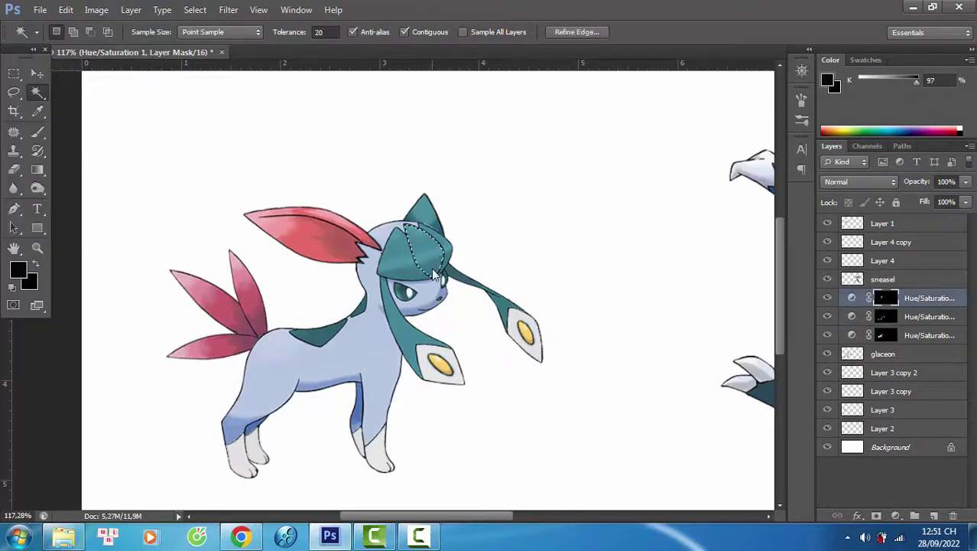
left_click(895, 516)
left_click(870, 343)
left_click(641, 259)
left_click_drag(575, 183, 591, 188)
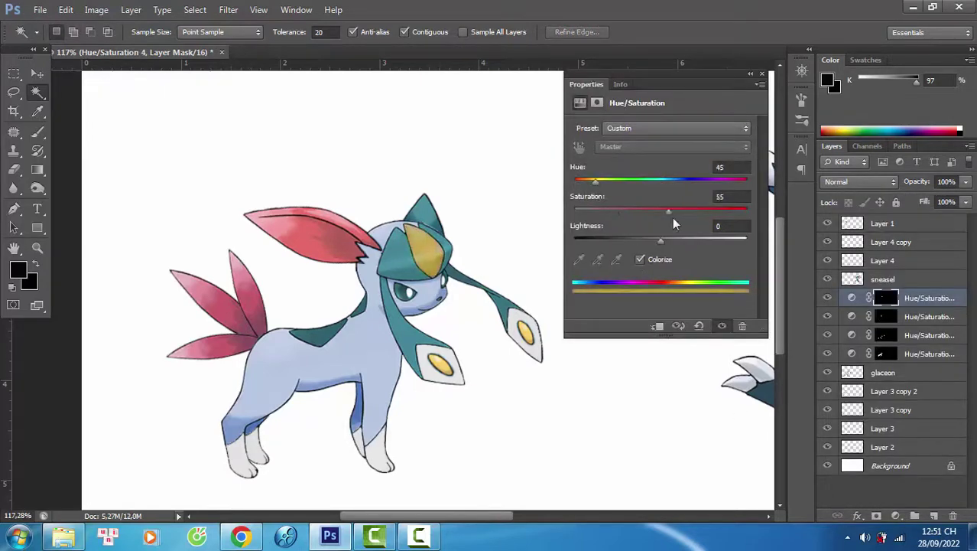
left_click(763, 74)
Step: Erase the teal fringe around the yellow gem on the hair strand nearest the body, using a small eraser
scroll(454, 378, "up", 11)
left_click(36, 74)
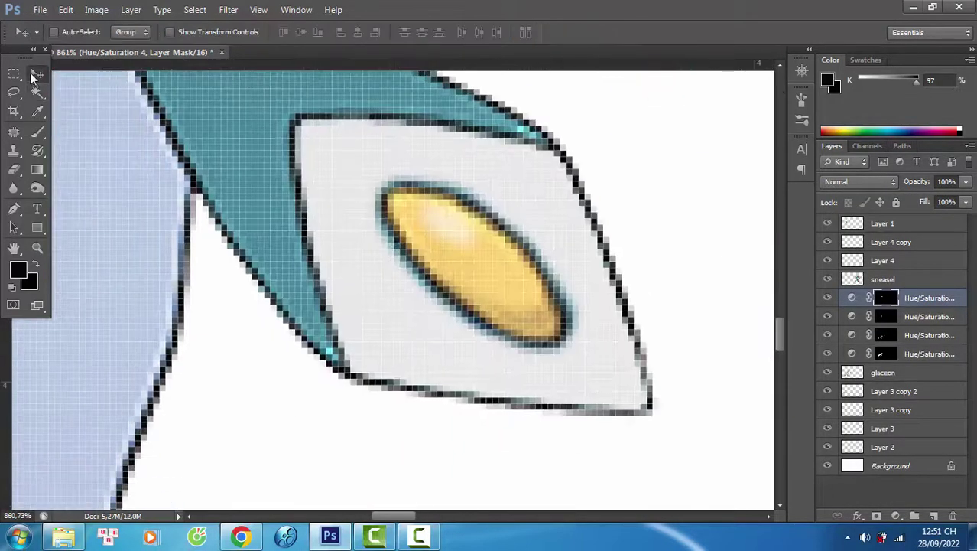
left_click(467, 258)
left_click(14, 170)
scroll(436, 189, "up", 3)
key("bracketleft")
mouse_move(381, 163)
left_mouse_down()
mouse_move(562, 251)
mouse_move(617, 460)
mouse_move(425, 363)
mouse_move(393, 178)
mouse_move(540, 233)
left_mouse_up()
left_click_drag(627, 153, 229, 321)
left_click_drag(517, 94, 211, 152)
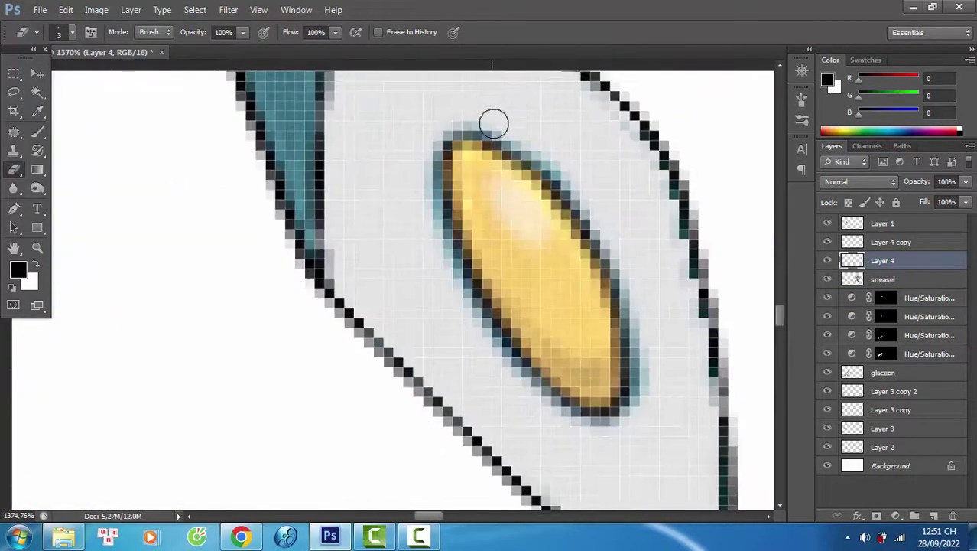
Step: Erase the teal fringe around the yellow gem on the far hair strand on the Layer 4 copy layer
left_click(453, 142, "ctrl")
mouse_move(453, 142)
left_mouse_down()
mouse_move(570, 185)
mouse_move(568, 429)
mouse_move(432, 231)
mouse_move(427, 210)
left_mouse_up()
left_click_drag(442, 287, 13, 421)
left_click_drag(99, 413, 33, 402)
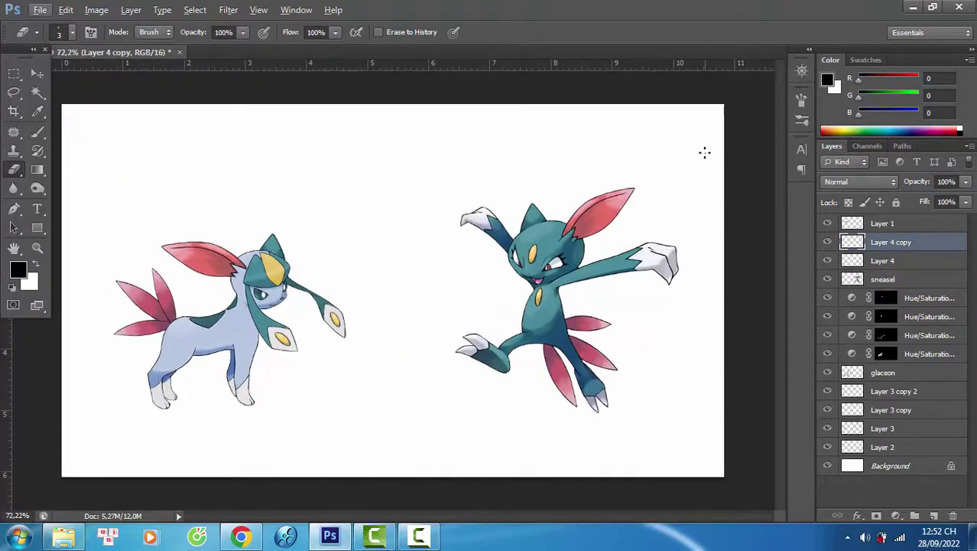
Step: Darken the body to a muted grey-green in its existing Hue/Saturation adjustment, with hue about 173, saturation about 8 and lightness below -12
key("v")
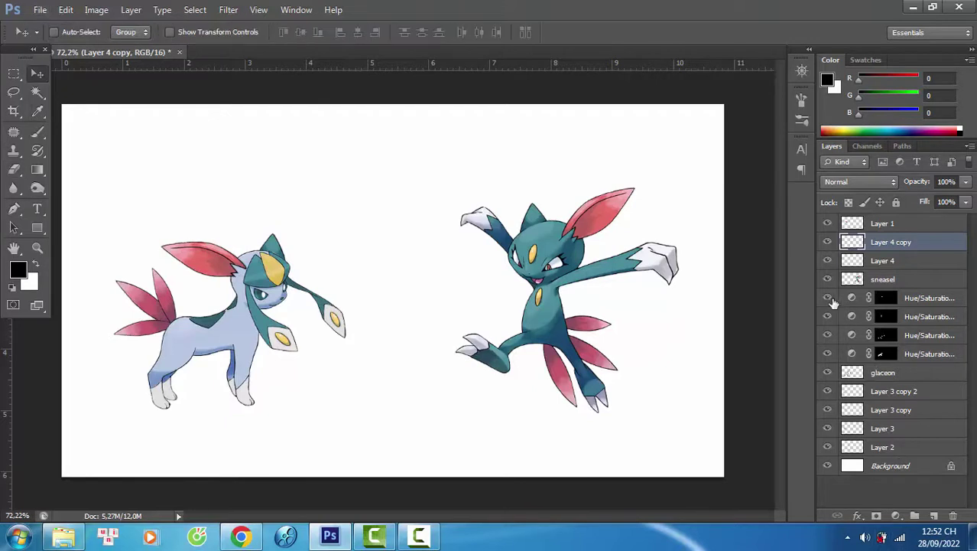
left_click(827, 318)
left_click(828, 336)
left_click(829, 335)
left_click(828, 354)
left_click(828, 353)
double_click(853, 354)
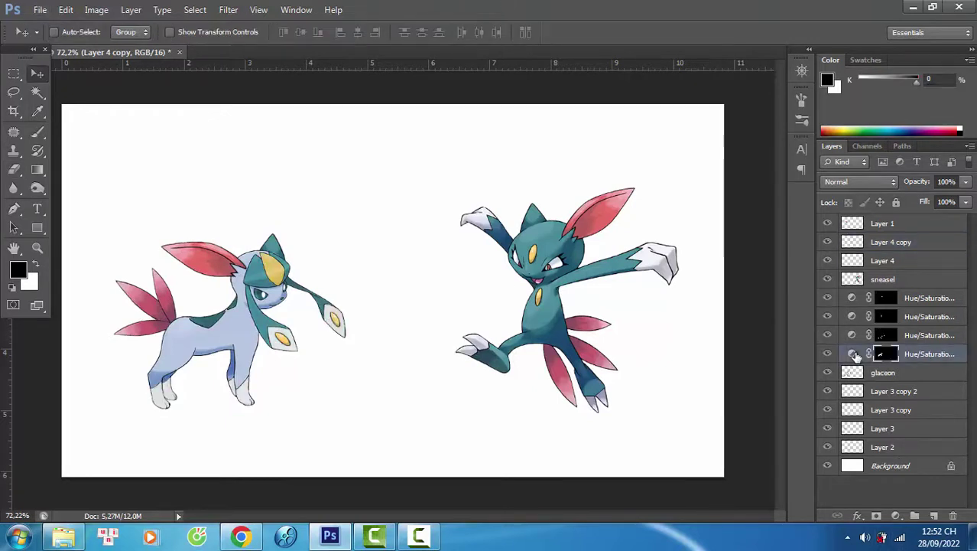
left_click_drag(662, 241, 656, 244)
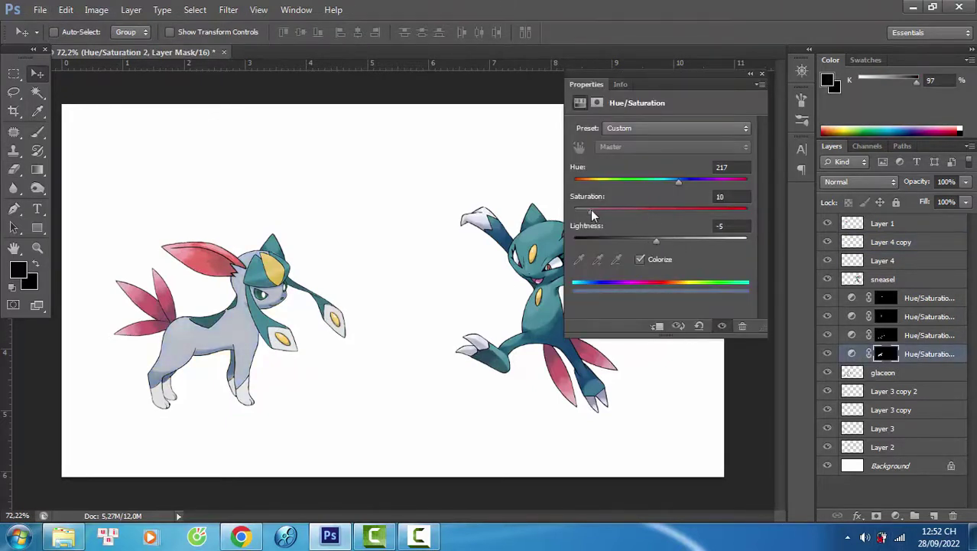
left_click_drag(591, 209, 587, 209)
mouse_move(656, 240)
left_mouse_down()
mouse_move(641, 242)
mouse_move(650, 243)
left_mouse_up()
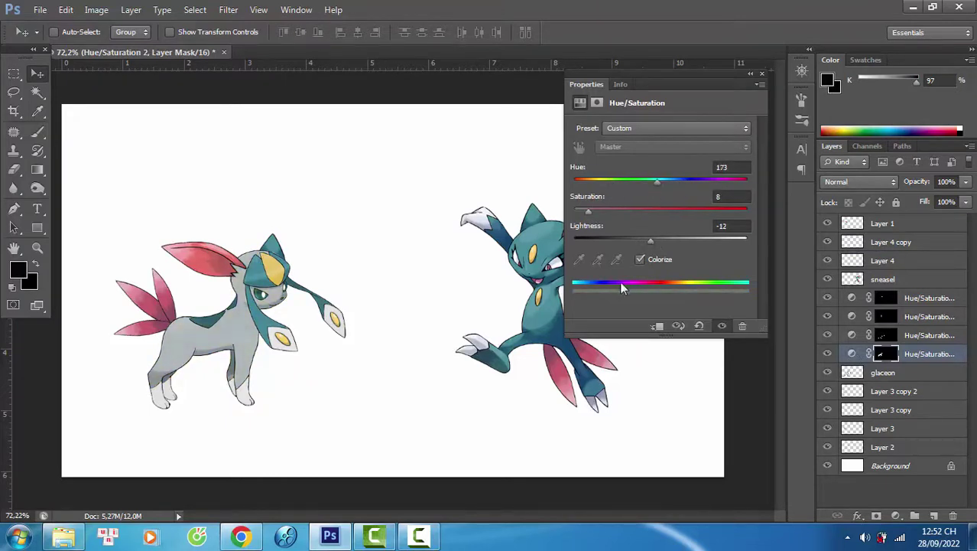
left_click_drag(650, 242, 644, 244)
left_click(762, 75)
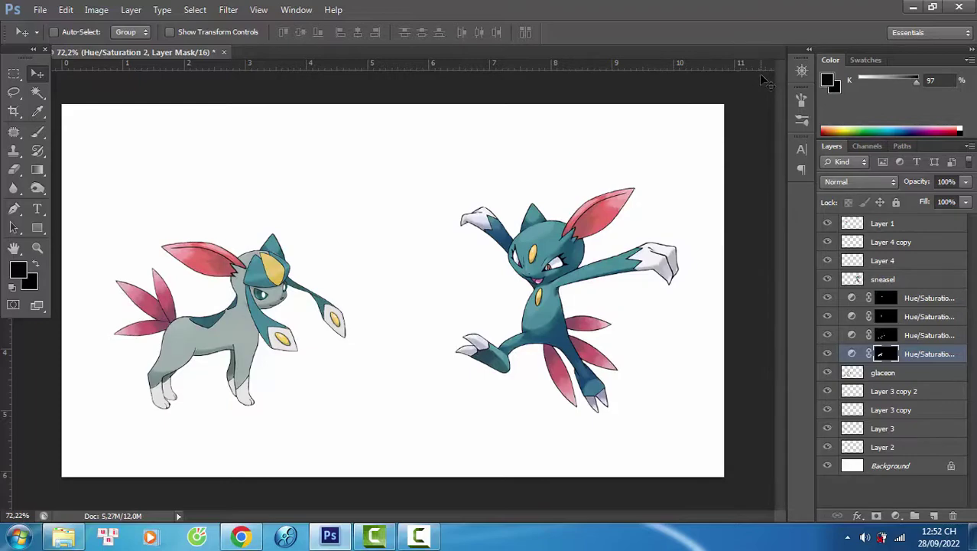